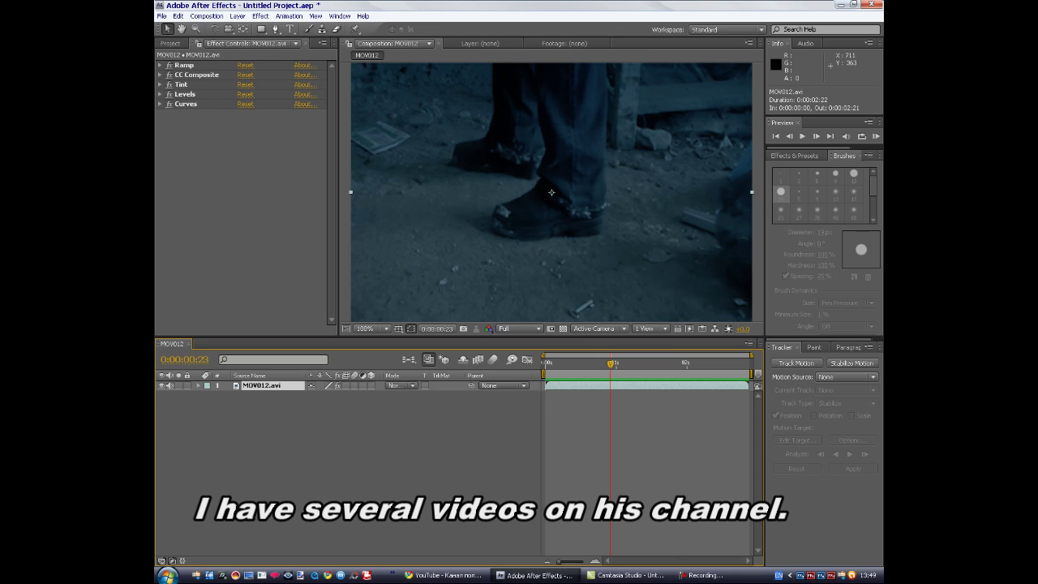
# Pause the featured YouTube channel video, then select and deselect the Ramp effect
pyautogui.hotkey('alt', 'Tab')
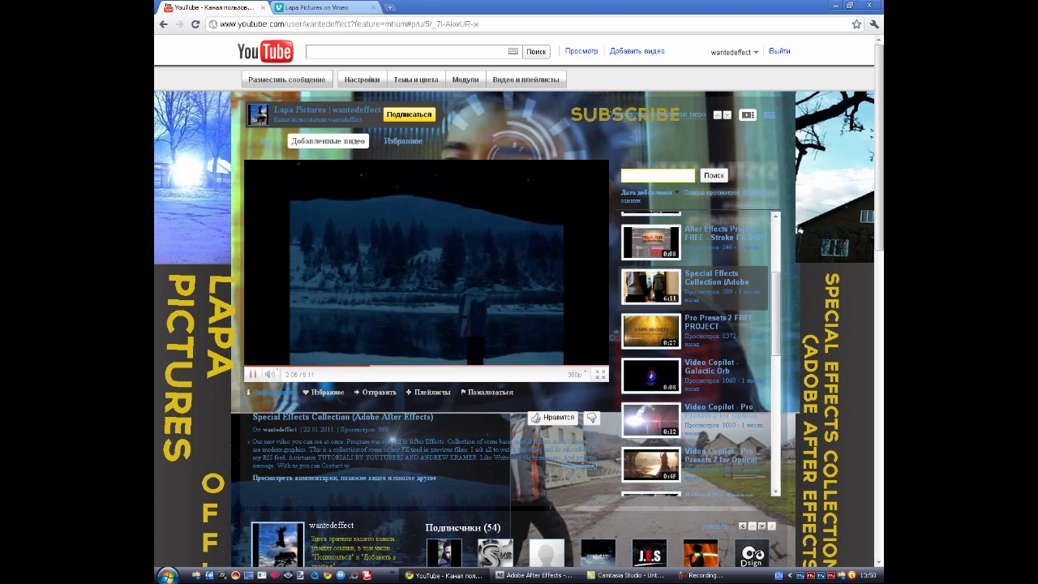
pyautogui.click(503, 260)
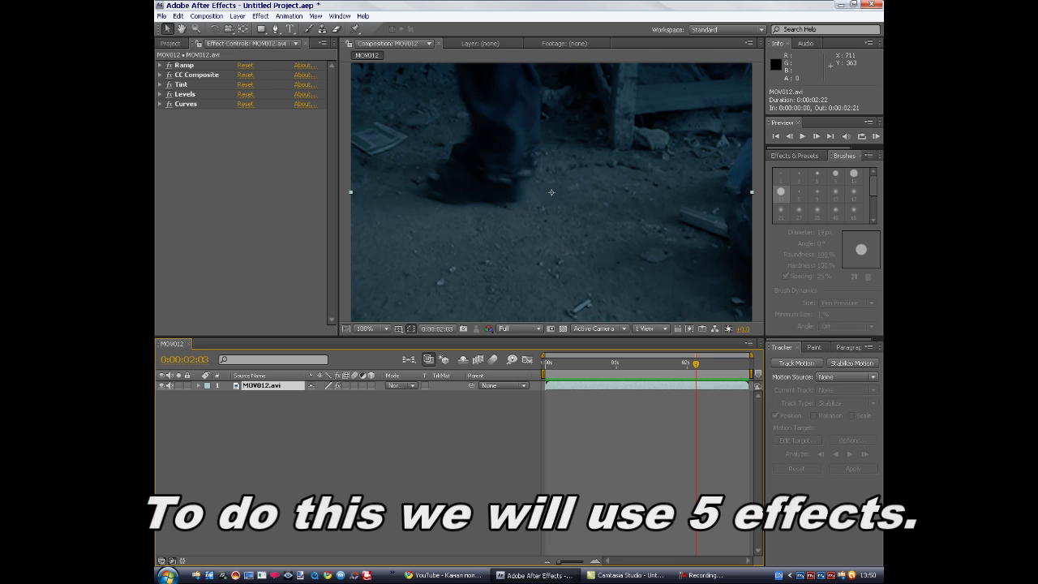
pyautogui.click(184, 65)
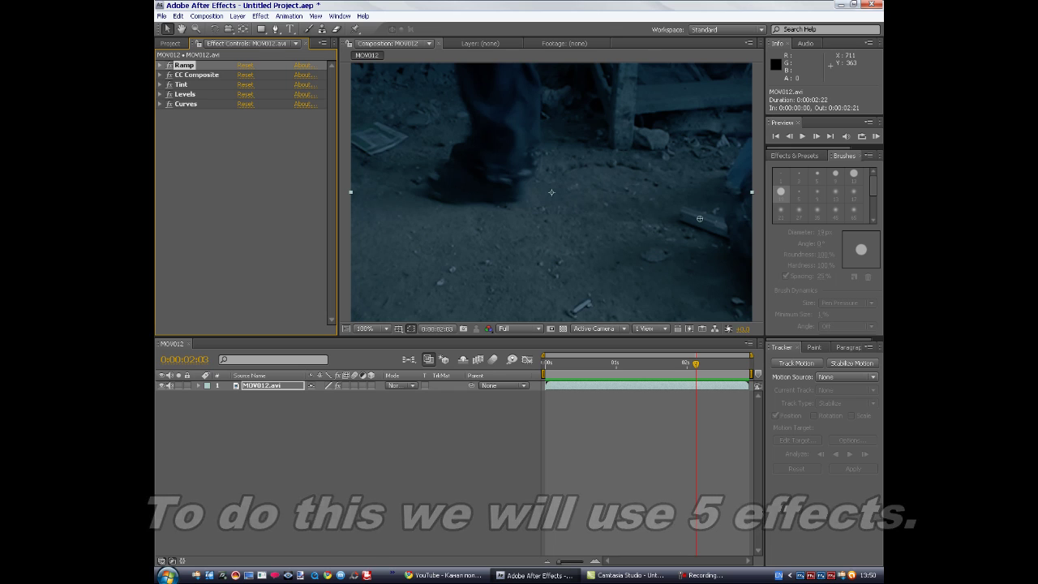
pyautogui.hotkey('ctrl', 'shift', 'a')
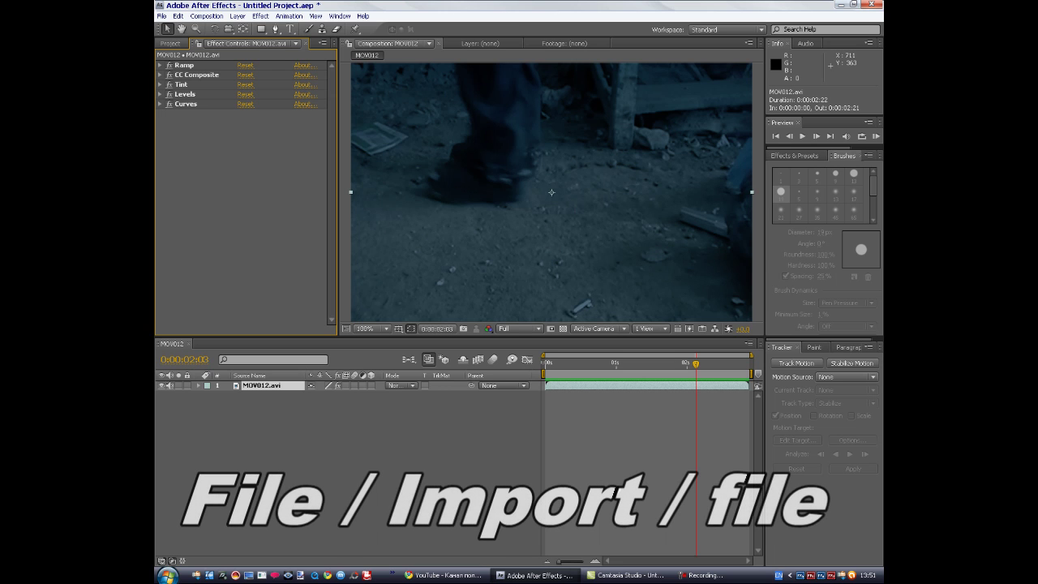
# Import MOV012.avi from drive D through File > Import > File
pyautogui.click(171, 43)
pyautogui.click(162, 15)
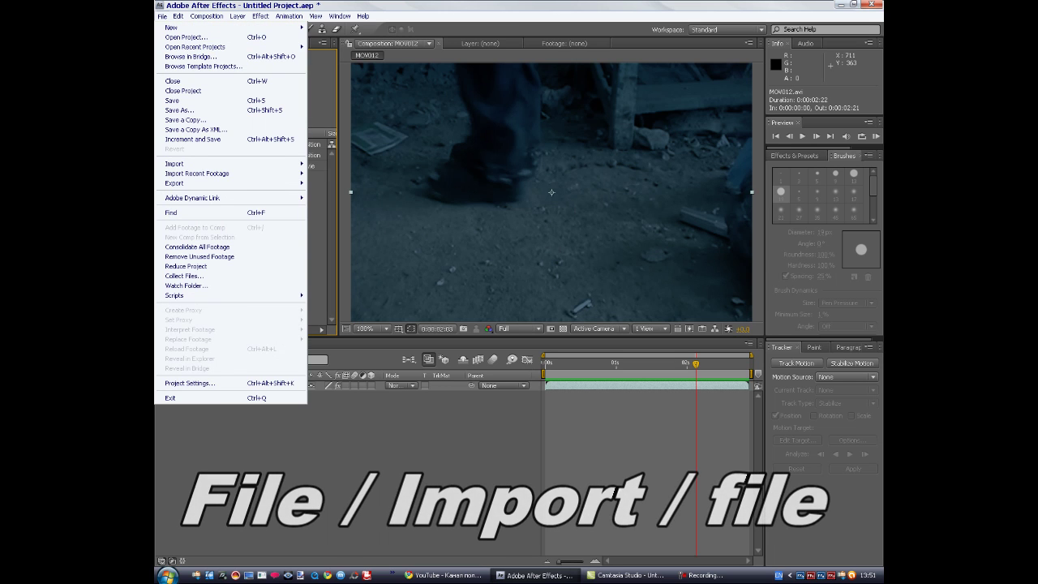
pyautogui.moveTo(197, 172)
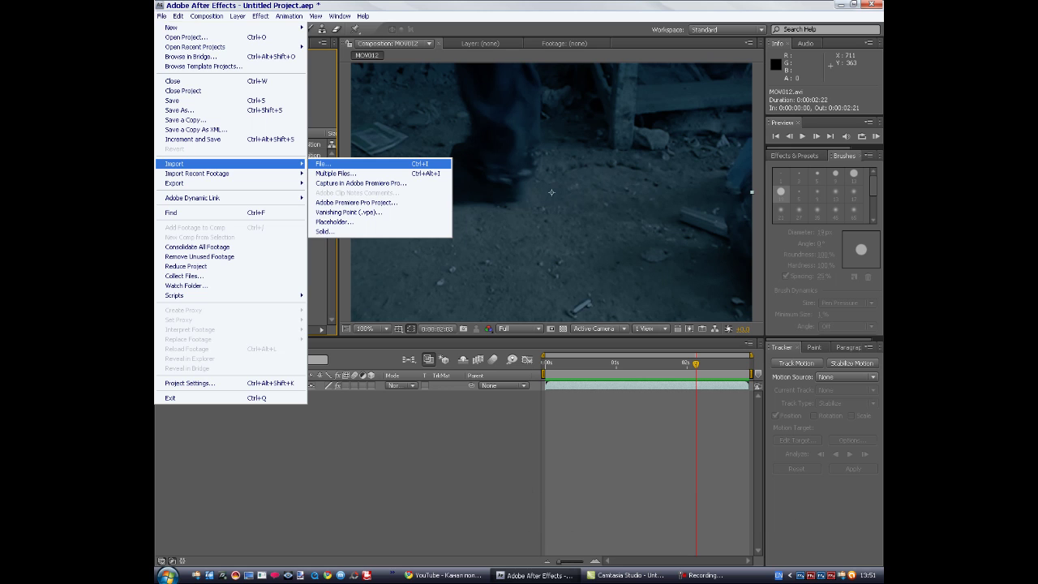
pyautogui.click(322, 163)
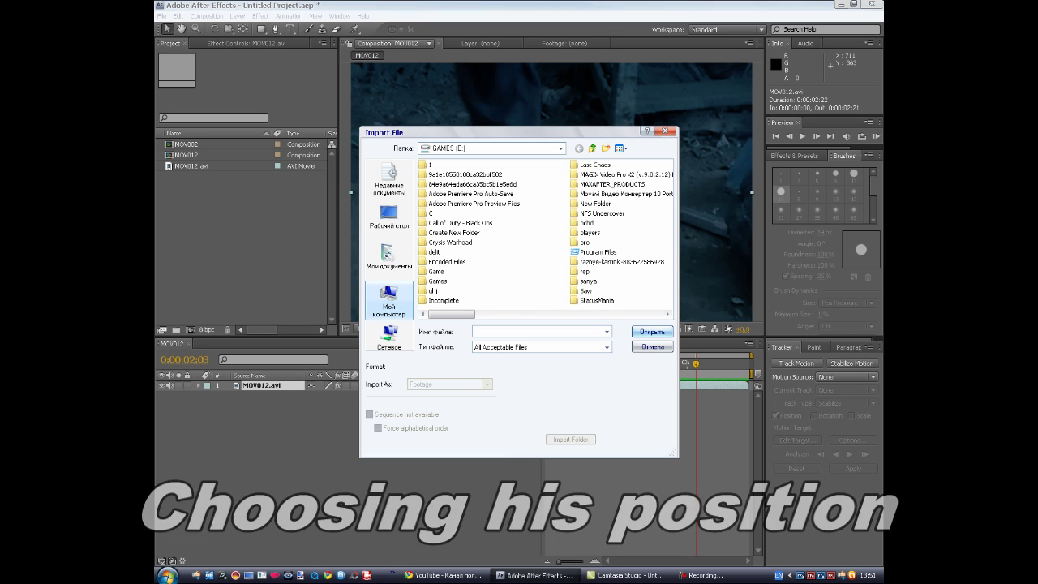
pyautogui.click(389, 299)
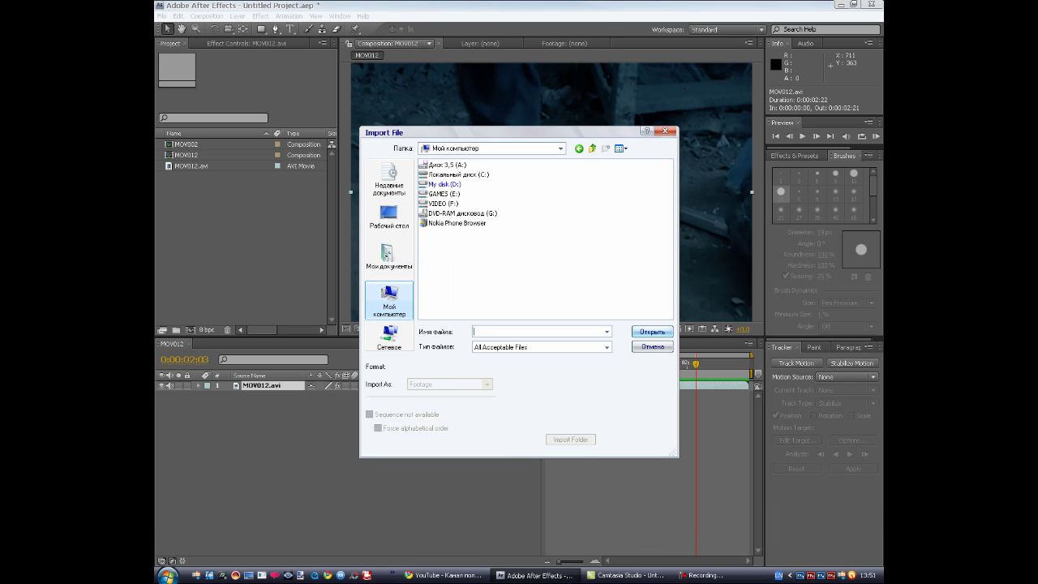
pyautogui.press('Return')
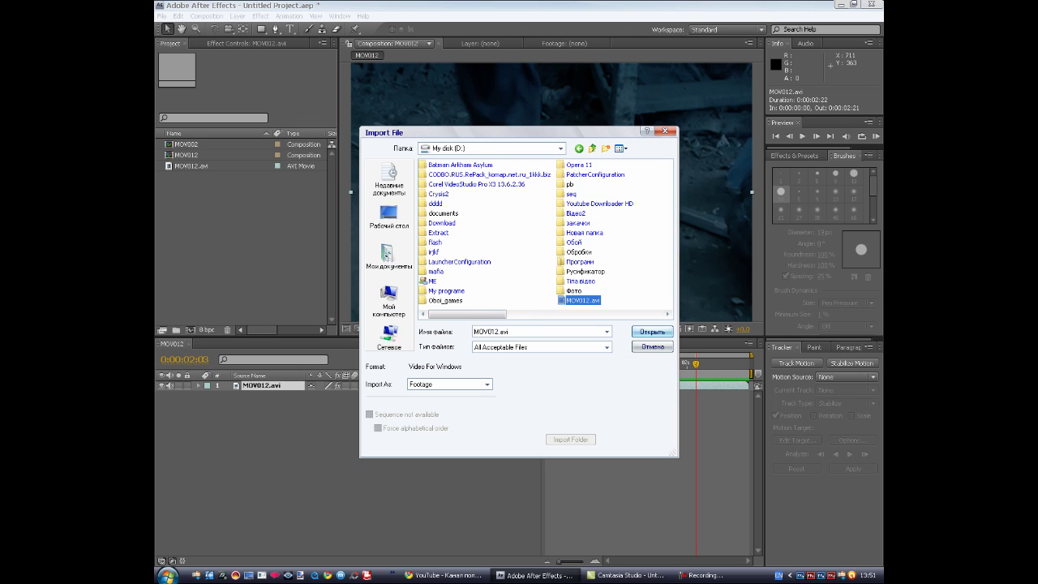
pyautogui.scroll(-1, 544, 236)
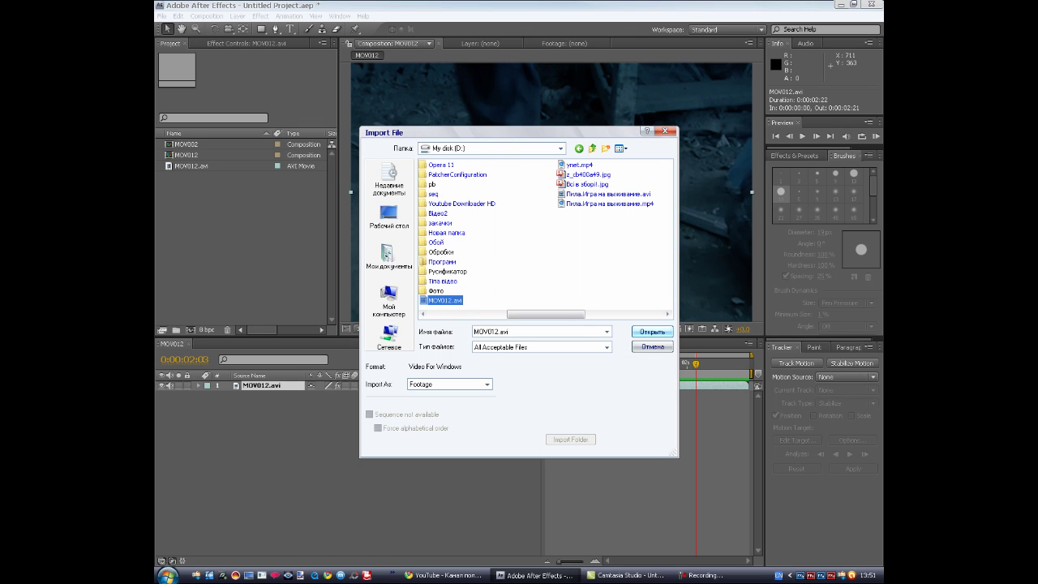
pyautogui.press('Return')
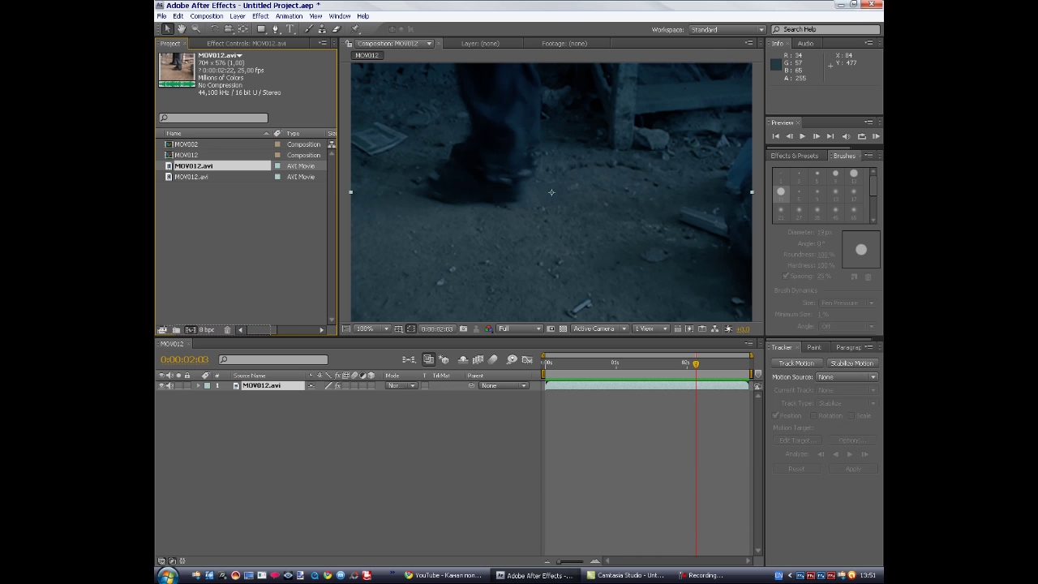
# Create composition MOV013 from MOV012.avi, select its layer and show its Effect Controls
pyautogui.moveTo(193, 166); pyautogui.dragTo(176, 329)
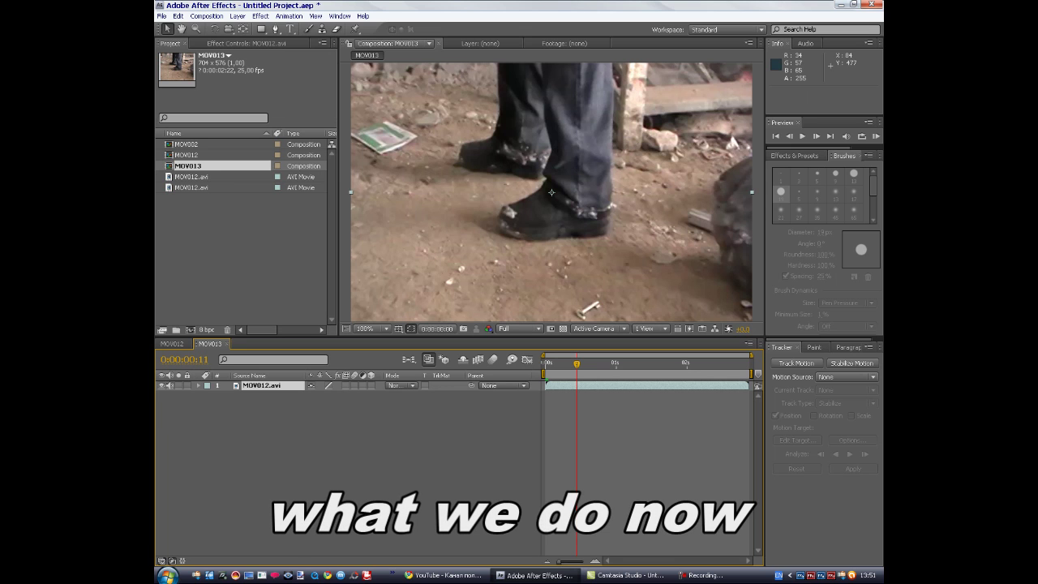
pyautogui.press('F2')
pyautogui.click(261, 386)
pyautogui.press('F3')
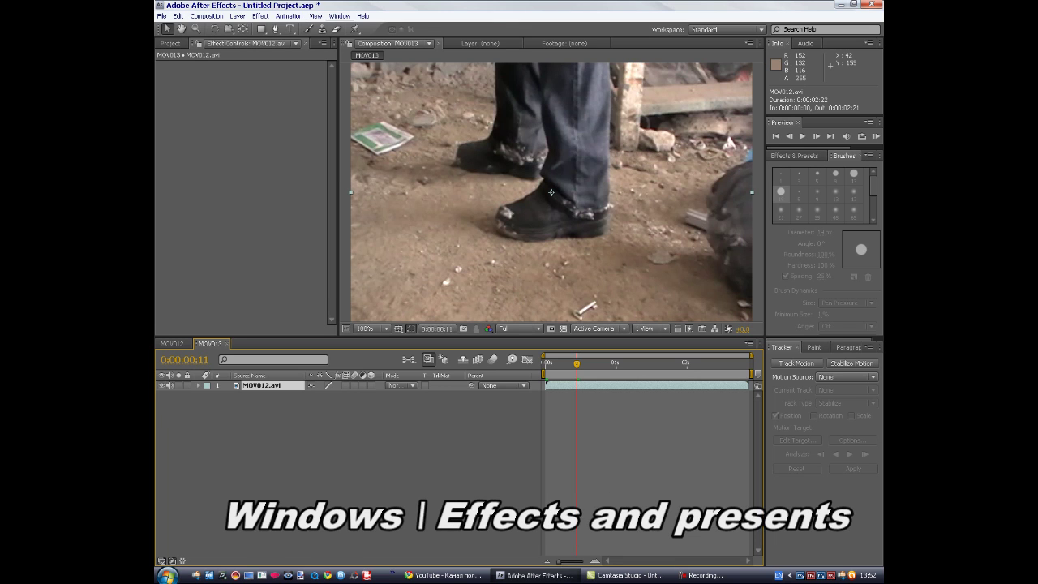
# Show Effects & Presets, search 'ramp' and drag Ramp onto the MOV012.avi layer
pyautogui.hotkey('alt', 'w')
pyautogui.press('Right')
pyautogui.press('Left')
pyautogui.press('Down')
pyautogui.press('Down')
pyautogui.press('Down')
pyautogui.press('Down')
pyautogui.press('Down')
pyautogui.press('Down')
pyautogui.press('Up')
pyautogui.press('Up')
pyautogui.press('Up')
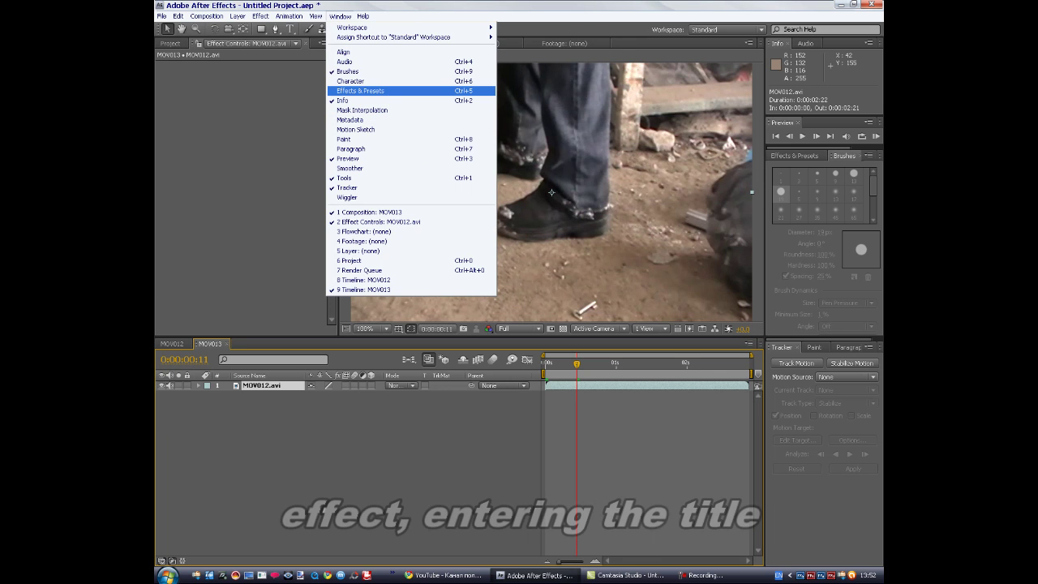
pyautogui.press('Return')
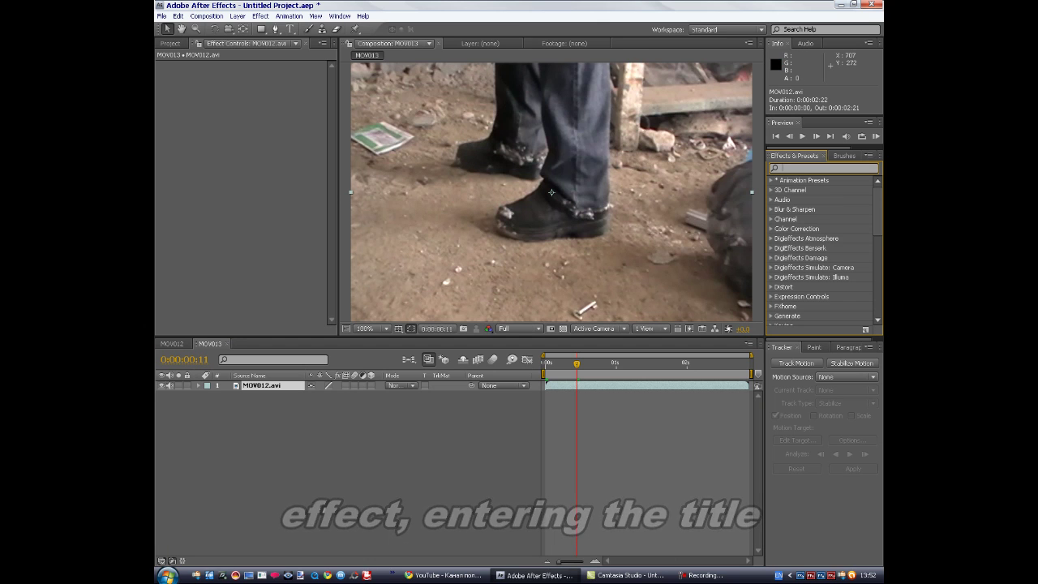
pyautogui.write('ra')
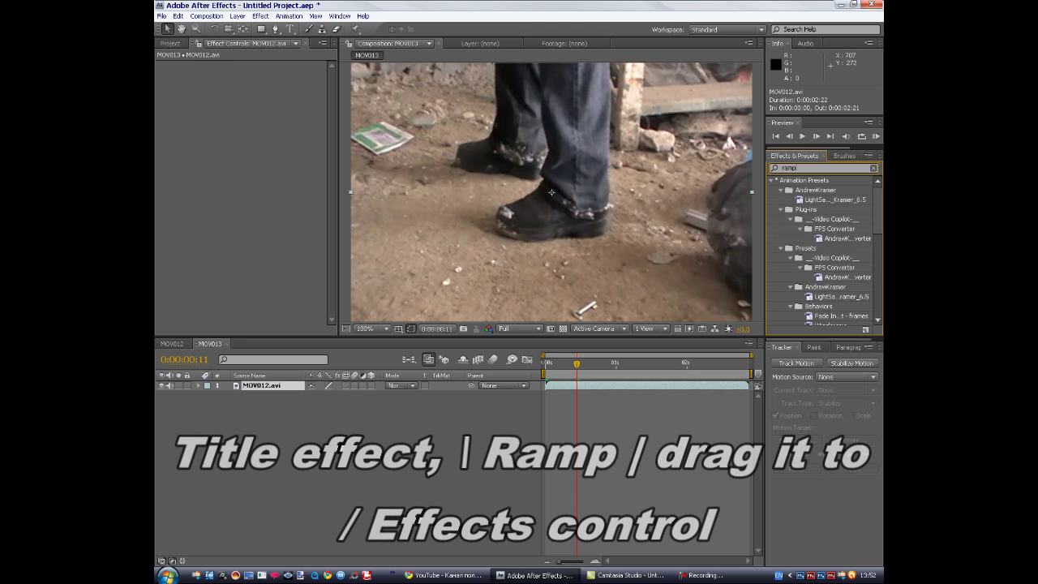
pyautogui.write('mp')
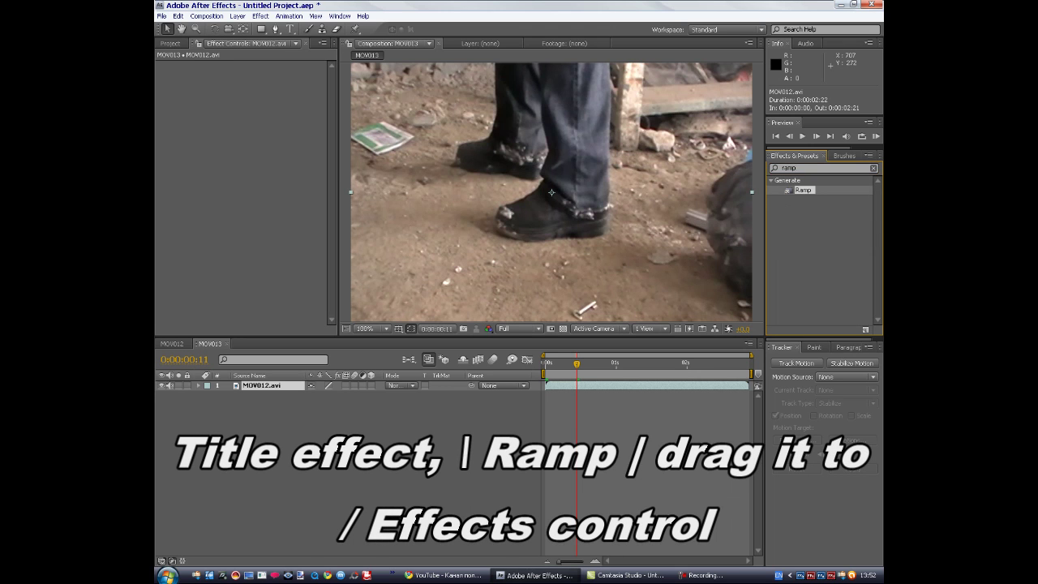
pyautogui.moveTo(803, 190)
pyautogui.mouseDown()
pyautogui.moveTo(243, 97)
pyautogui.moveTo(242, 84)
pyautogui.mouseUp()
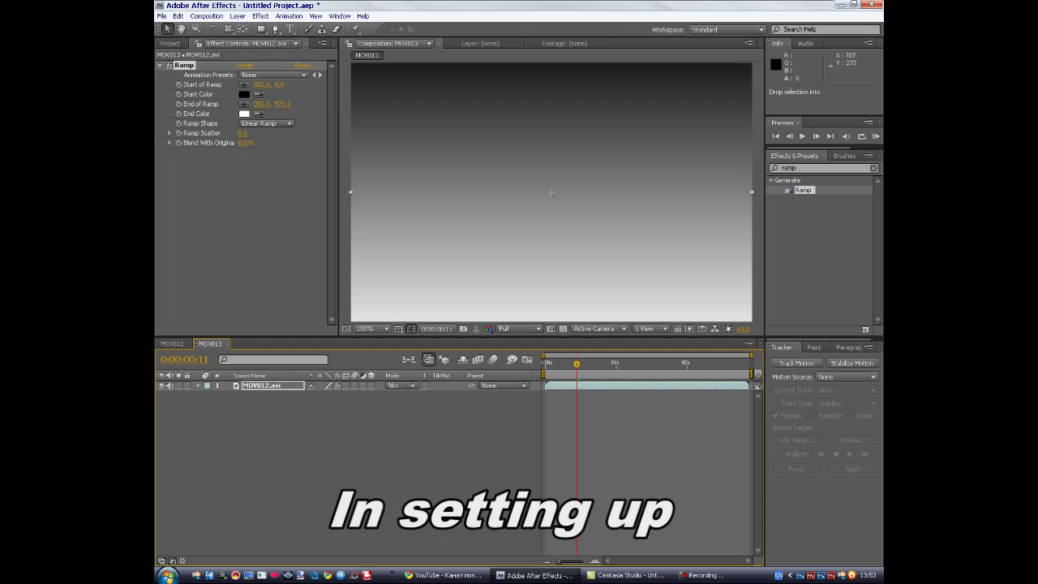
# Set Start of Ramp to 640, 0 and End of Ramp to 612, 344
pyautogui.click(260, 85)
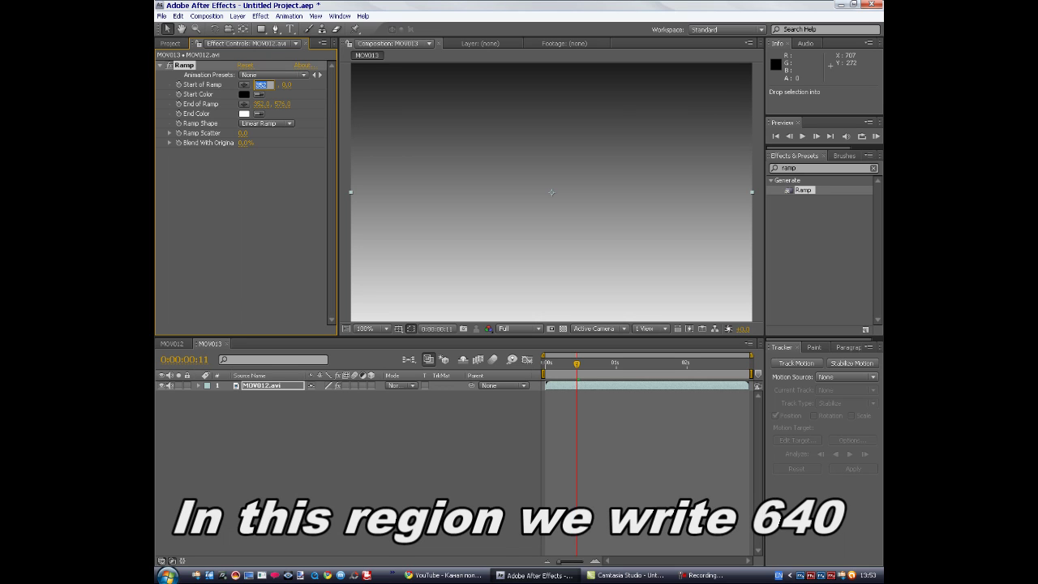
pyautogui.write('640')
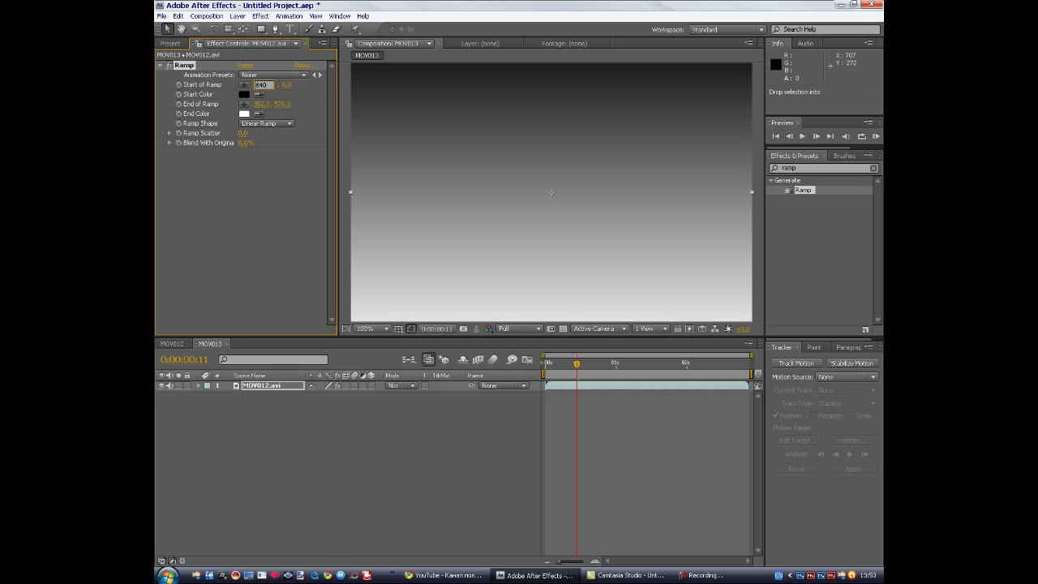
pyautogui.press('Return')
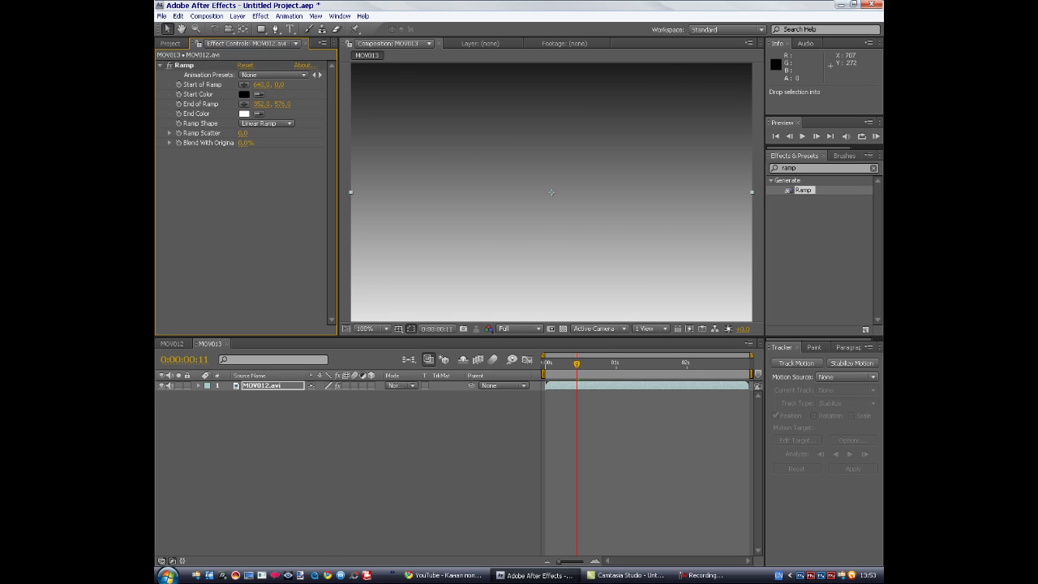
pyautogui.click(260, 104)
pyautogui.write('612')
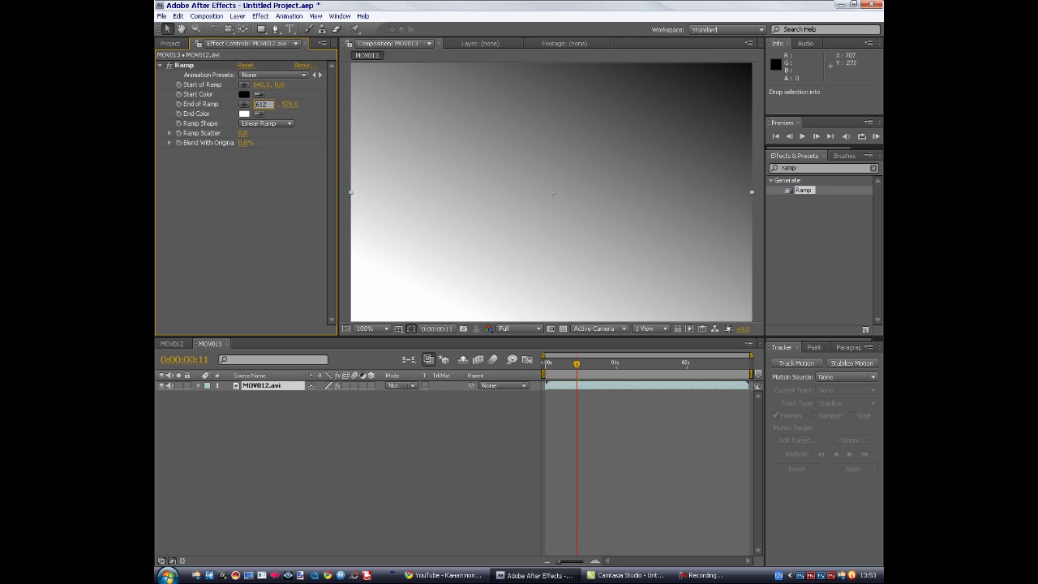
pyautogui.press('Return')
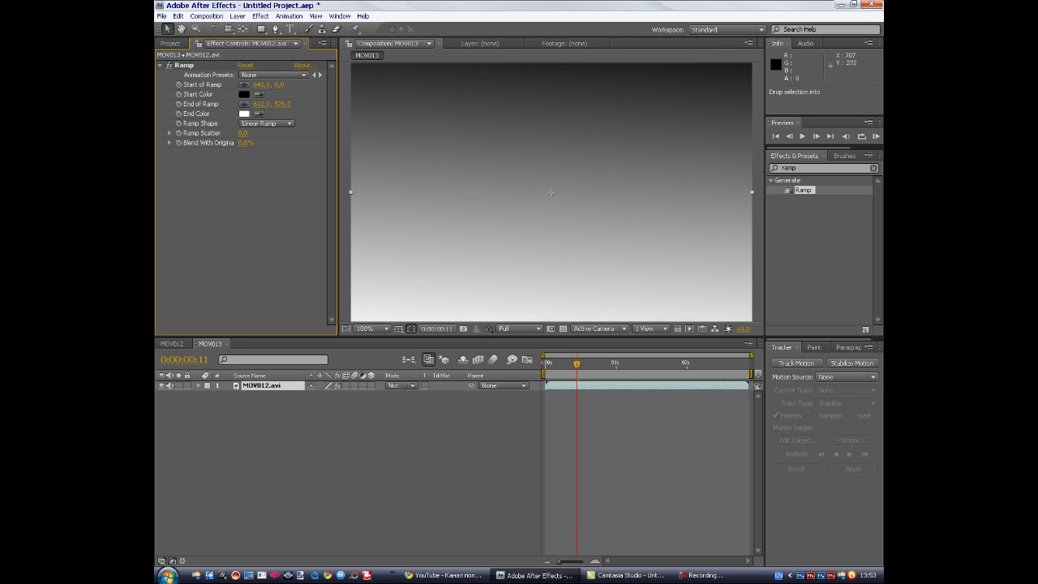
pyautogui.click(282, 104)
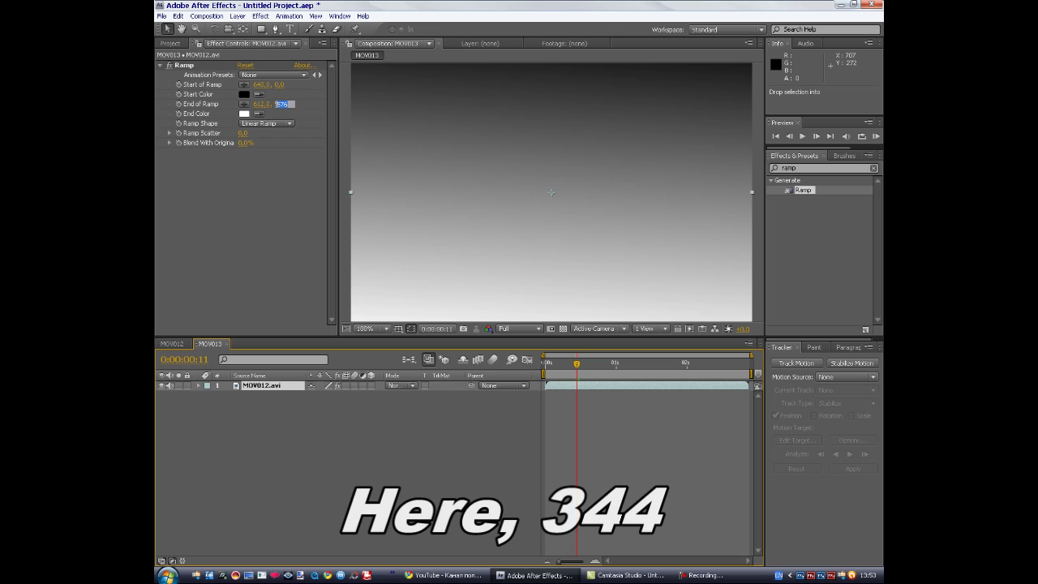
pyautogui.write('3')
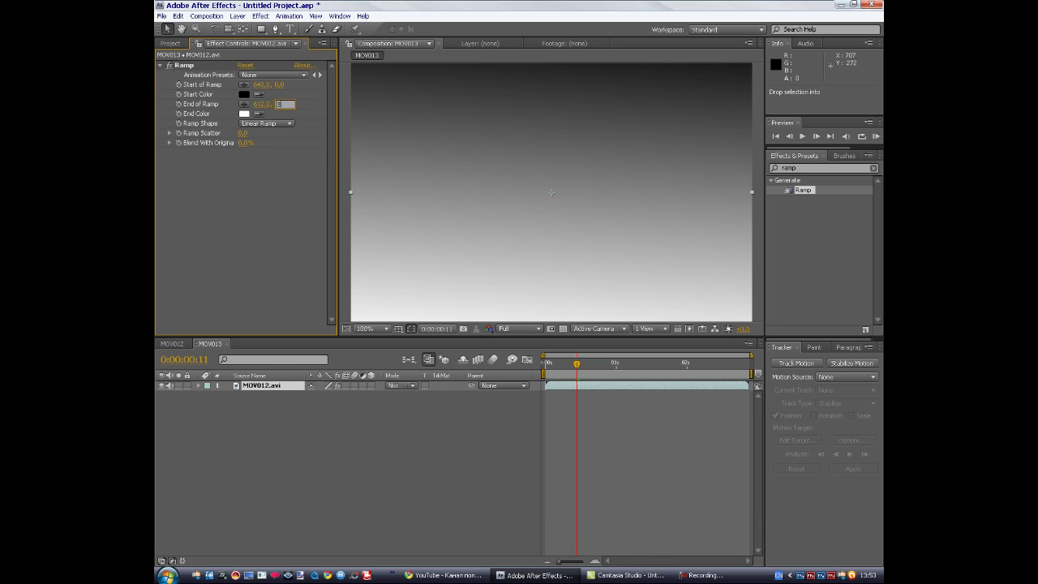
pyautogui.write('44')
pyautogui.press('Return')
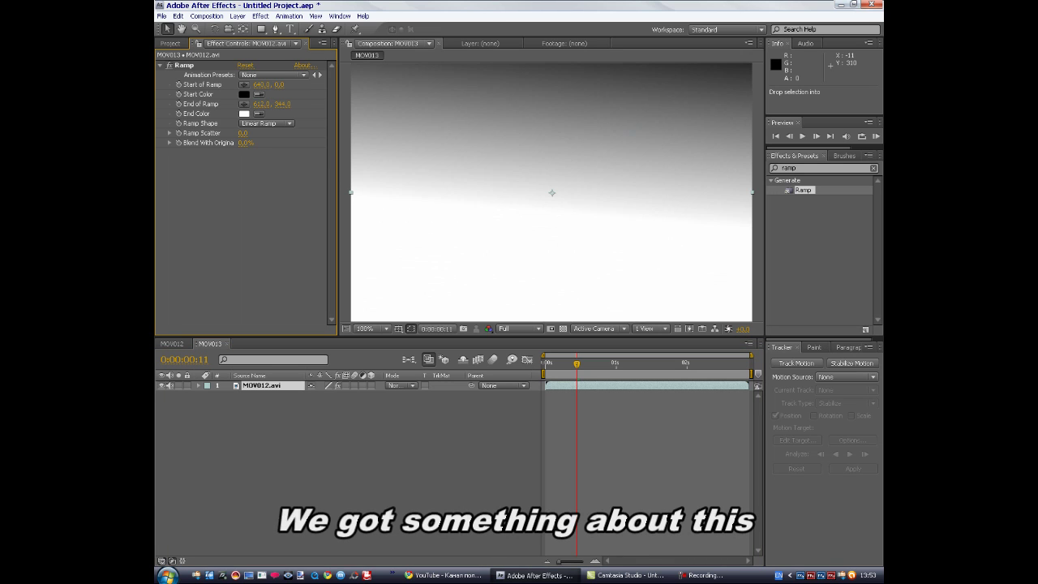
pyautogui.click(349, 471)
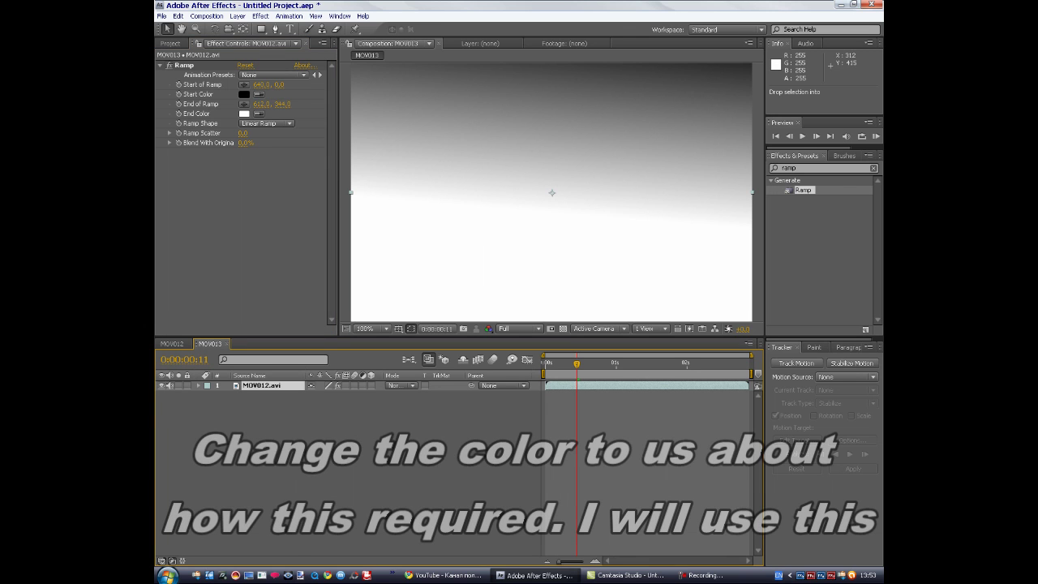
# Change the Ramp's Start Color to a saturated blue
pyautogui.click(244, 94)
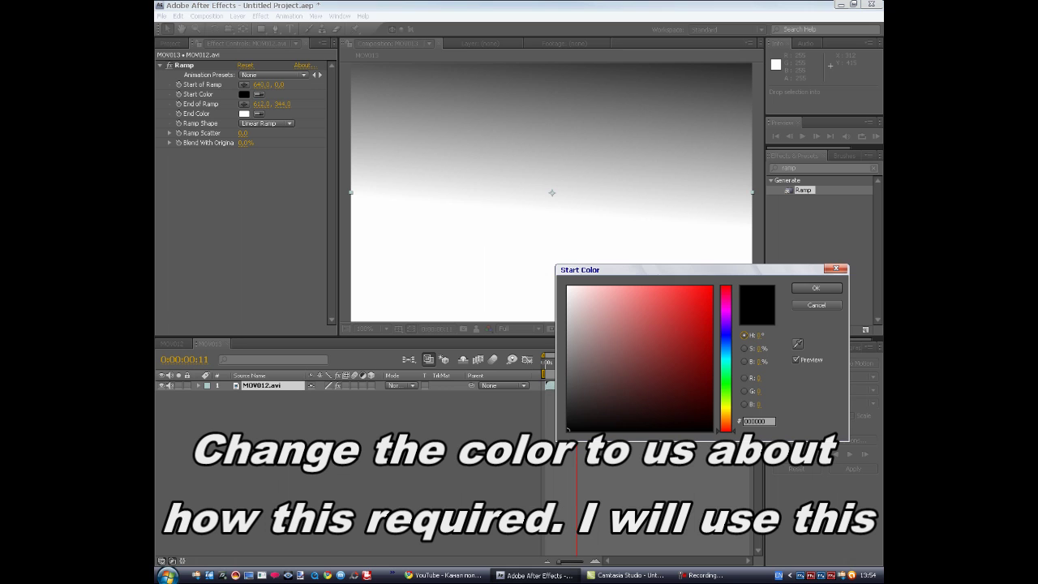
pyautogui.click(725, 363)
pyautogui.click(725, 347)
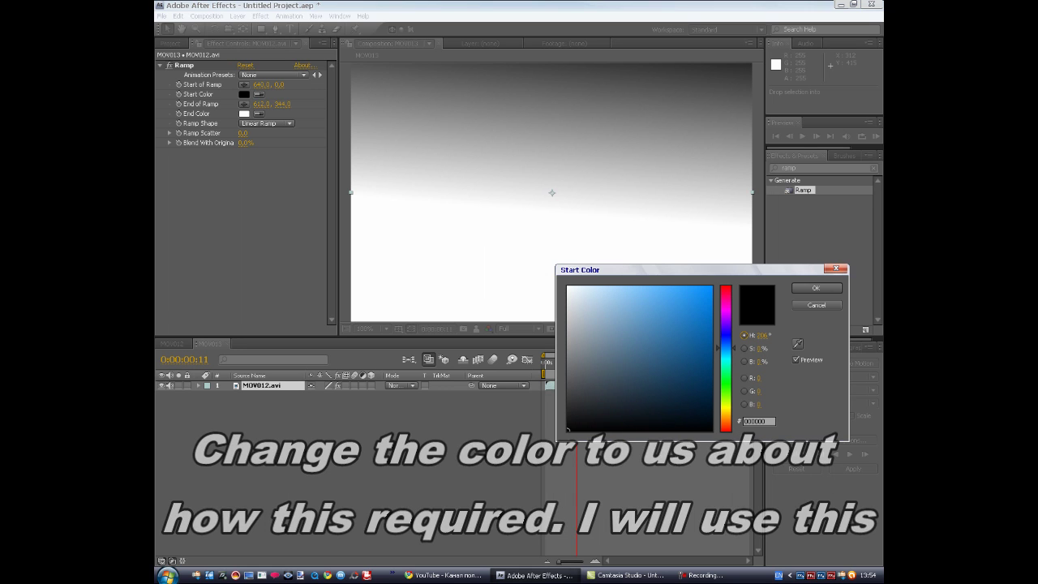
pyautogui.click(704, 307)
pyautogui.click(701, 310)
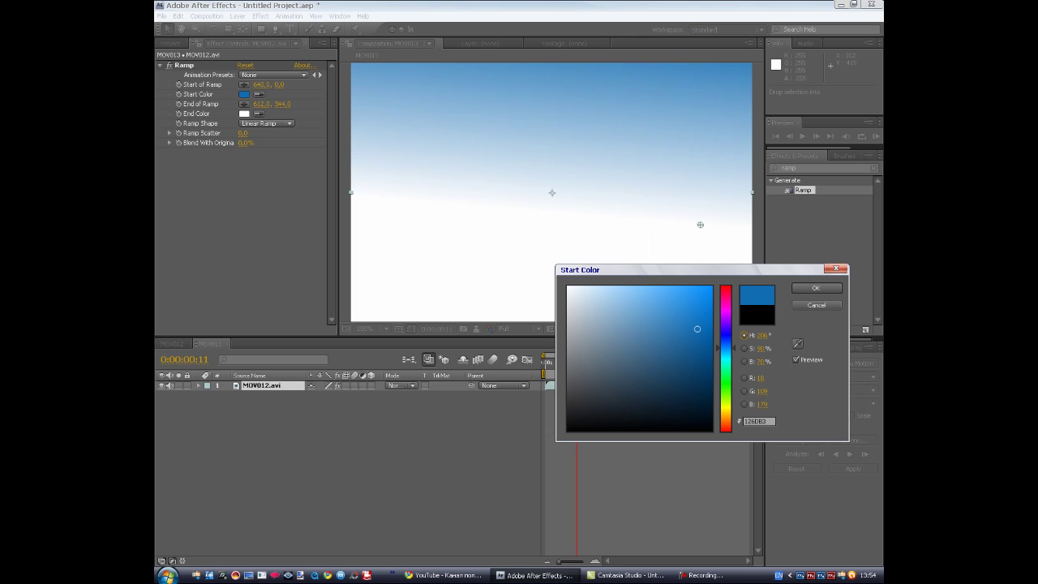
pyautogui.press('Return')
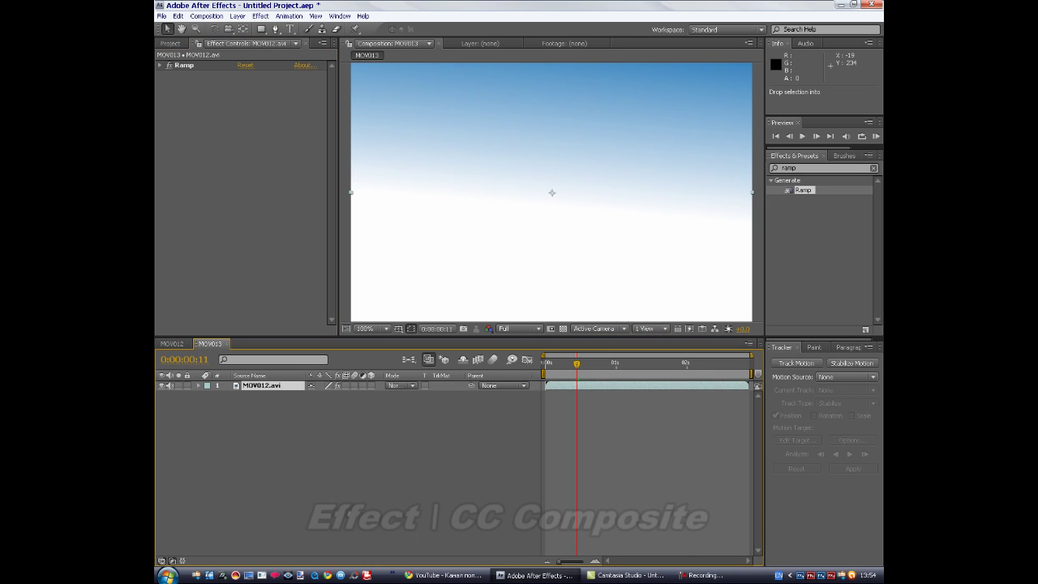
# Search 'cc' in Effects & Presets, then apply CC Composite from Effect > Channel
pyautogui.click(790, 168)
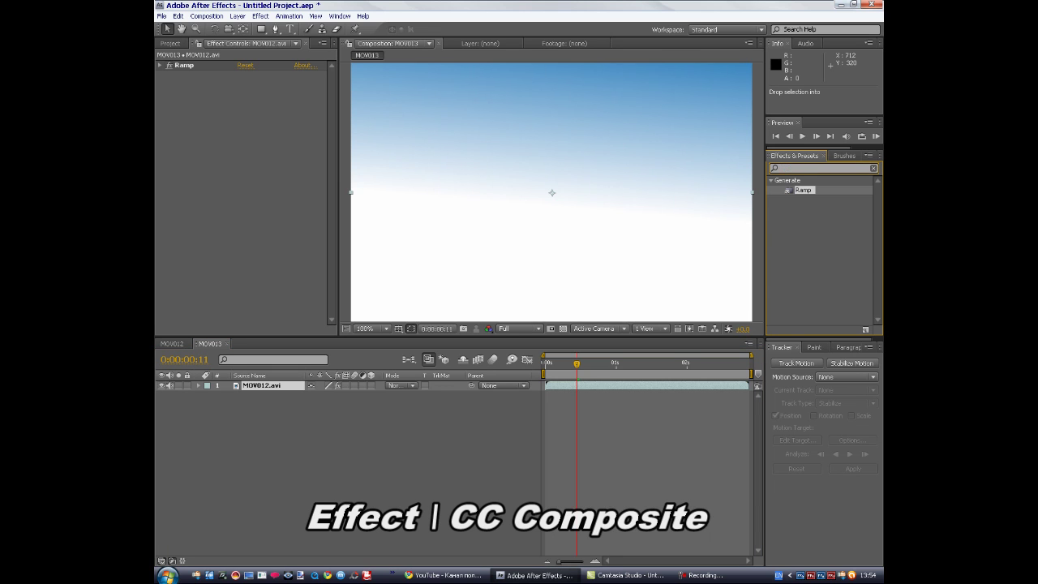
pyautogui.write('cc')
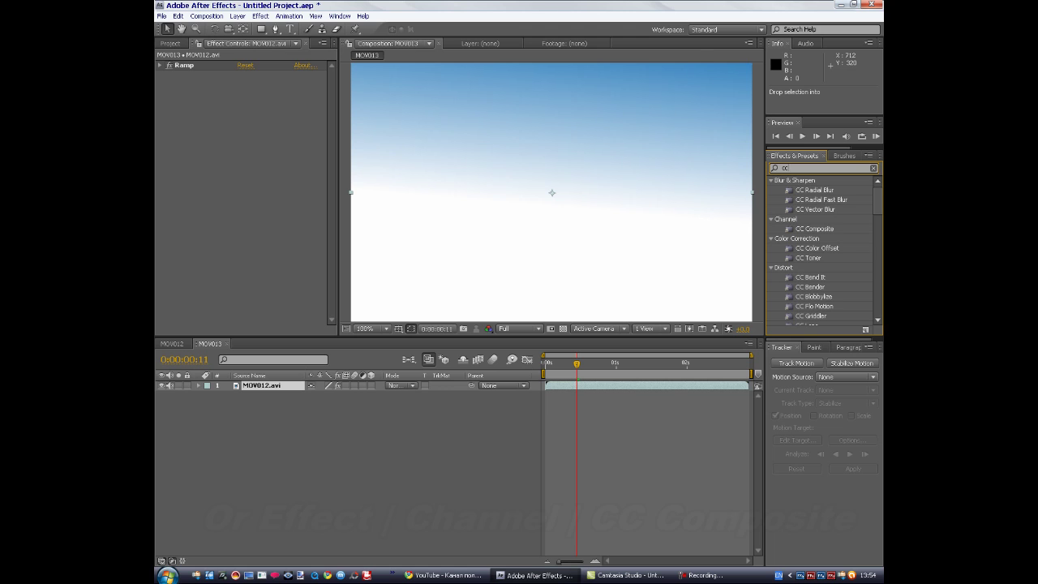
pyautogui.click(814, 229)
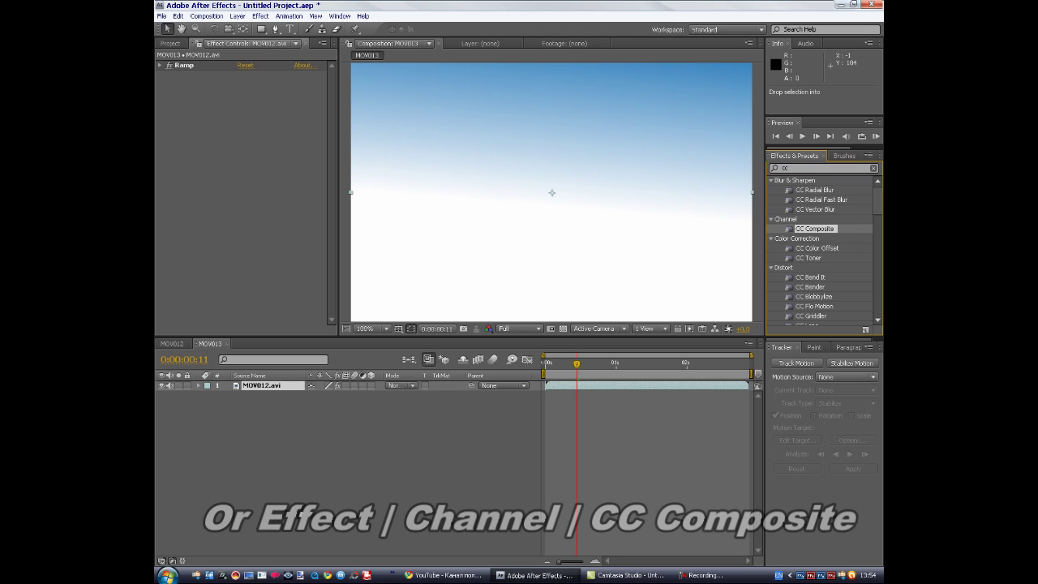
pyautogui.click(260, 16)
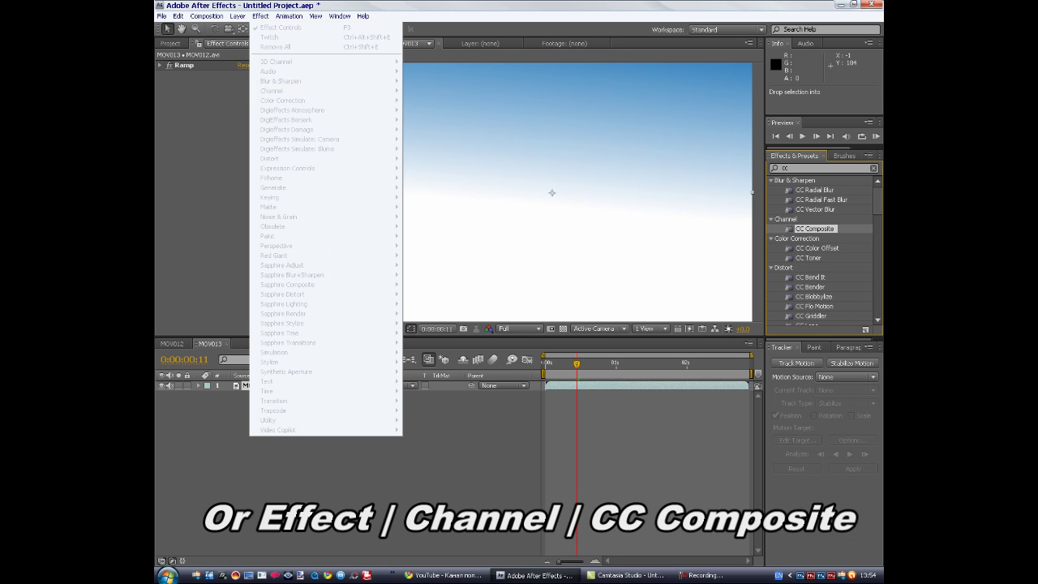
pyautogui.press('Escape')
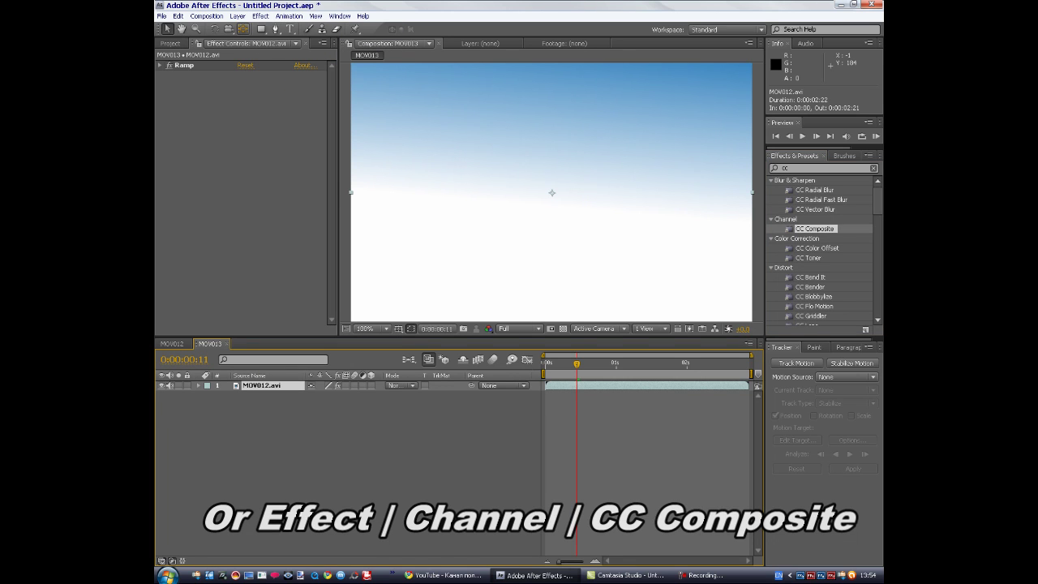
pyautogui.click(261, 16)
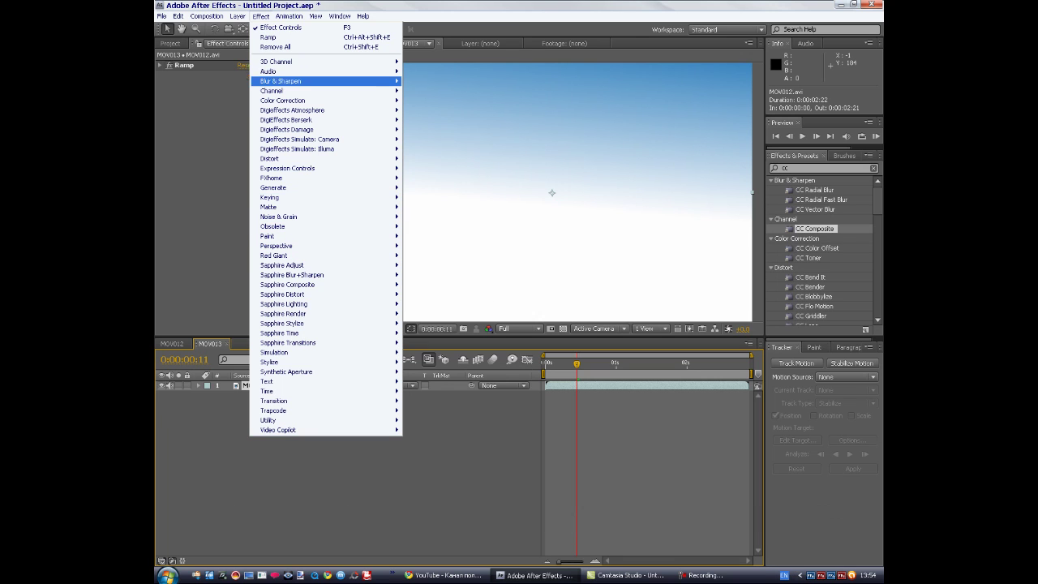
pyautogui.moveTo(276, 90)
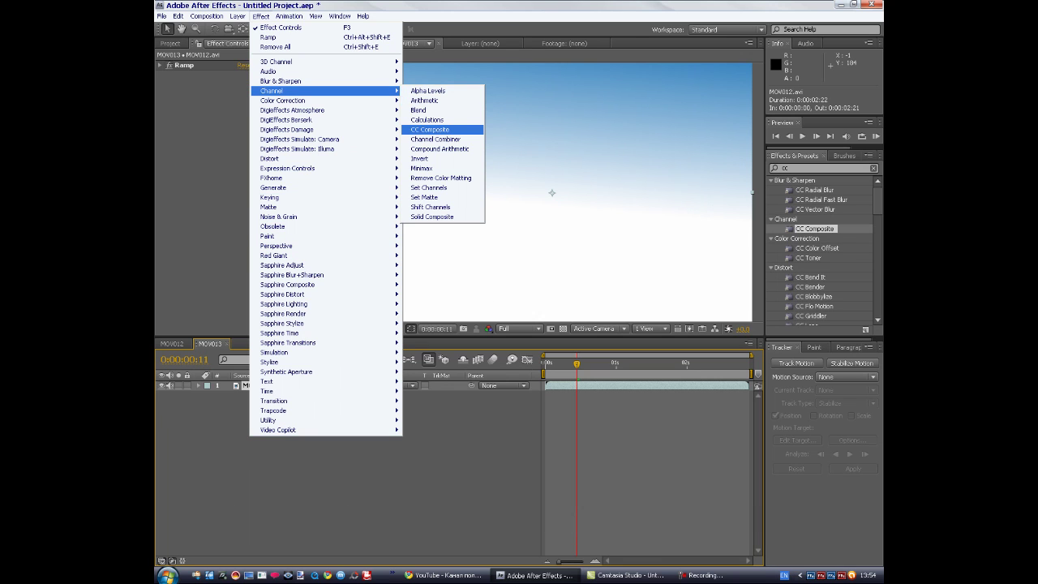
pyautogui.click(430, 129)
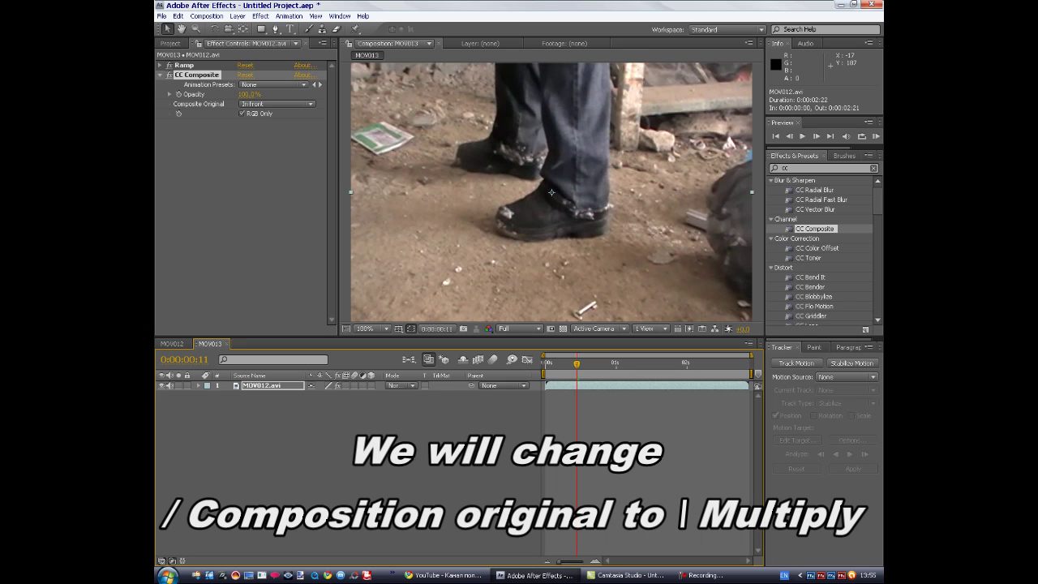
# Set CC Composite's Composite Original to Multiply and collapse the effect
pyautogui.click(277, 104)
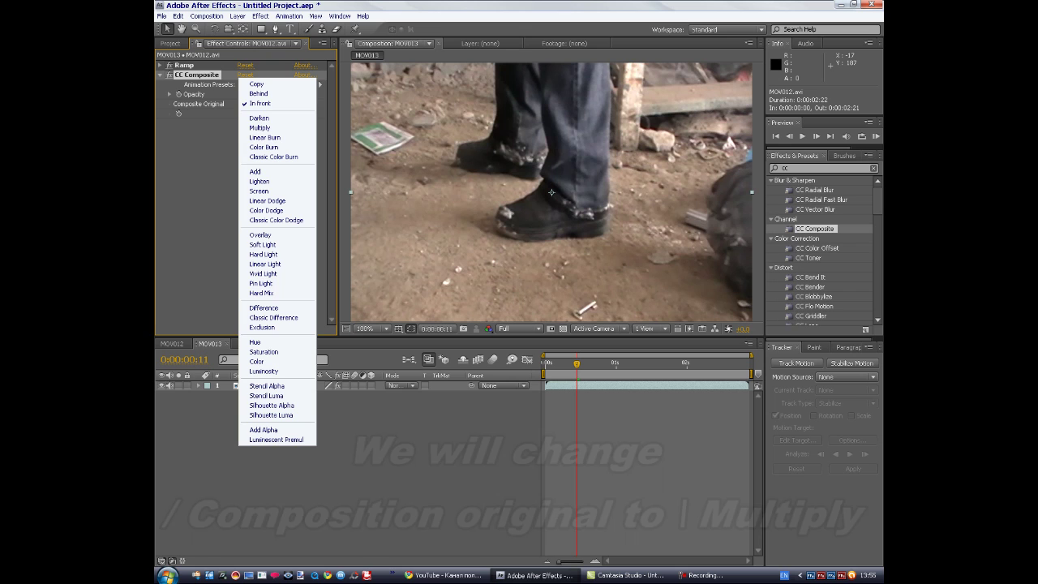
pyautogui.click(259, 127)
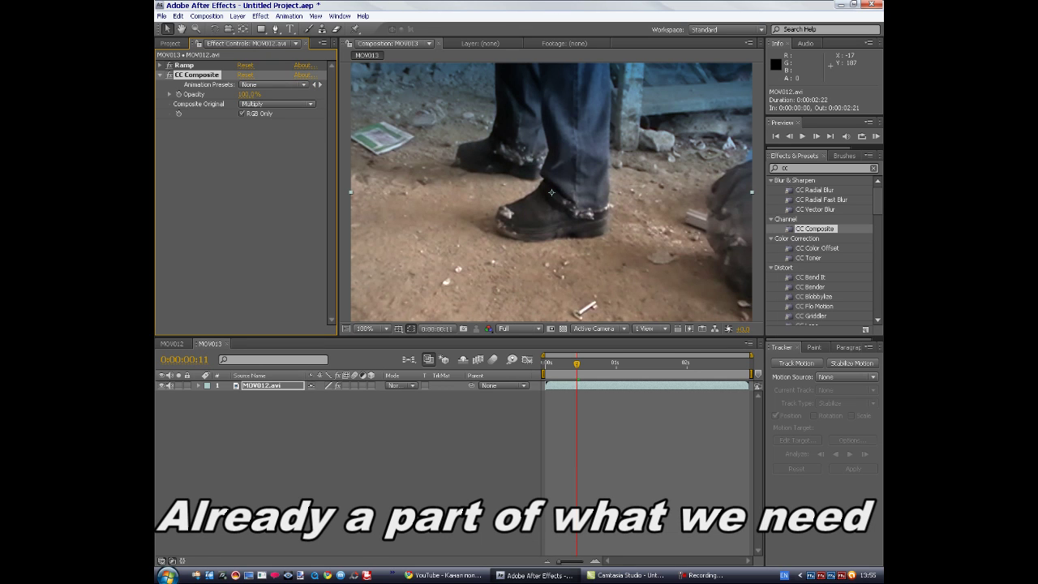
pyautogui.click(161, 75)
# Advance the playhead two frames and drop the preview resolution from Full to Quarter
pyautogui.press('pagedown')
pyautogui.press('pagedown')
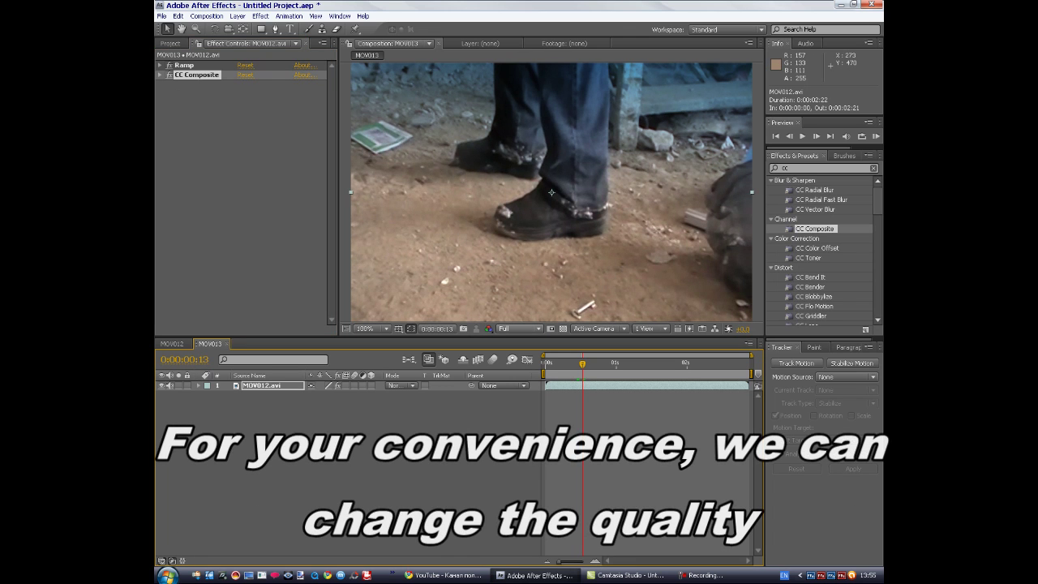
pyautogui.click(519, 329)
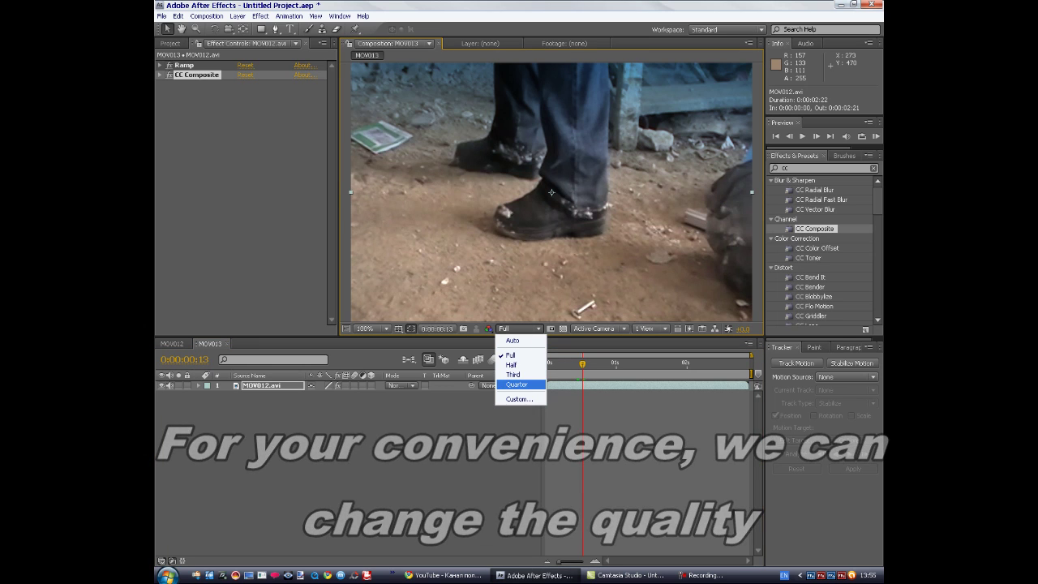
pyautogui.click(517, 384)
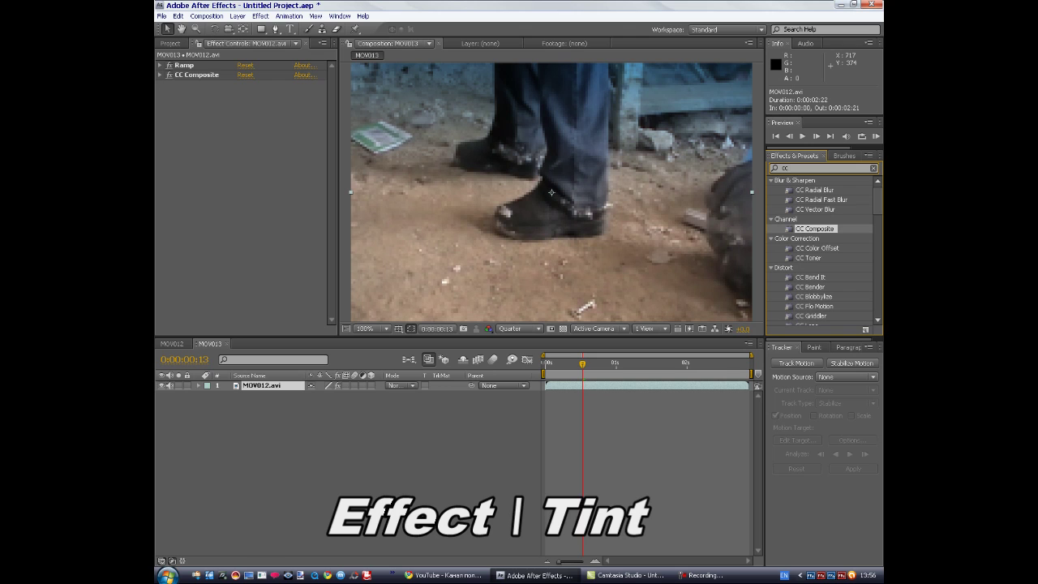
# Apply Tint from Effect > Color Correction and set Amount to Tint to 45%
pyautogui.write('Tin')
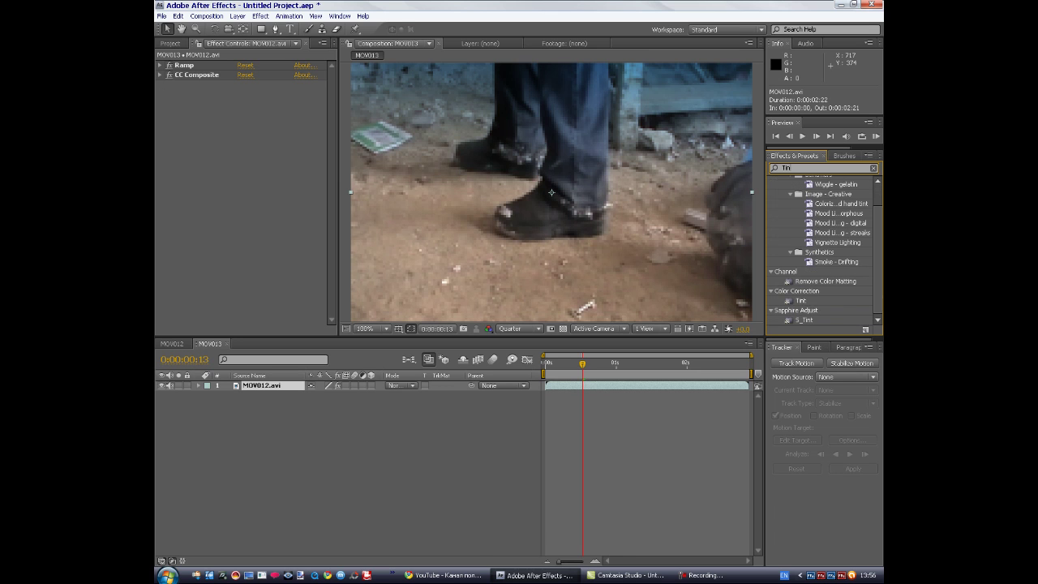
pyautogui.click(260, 17)
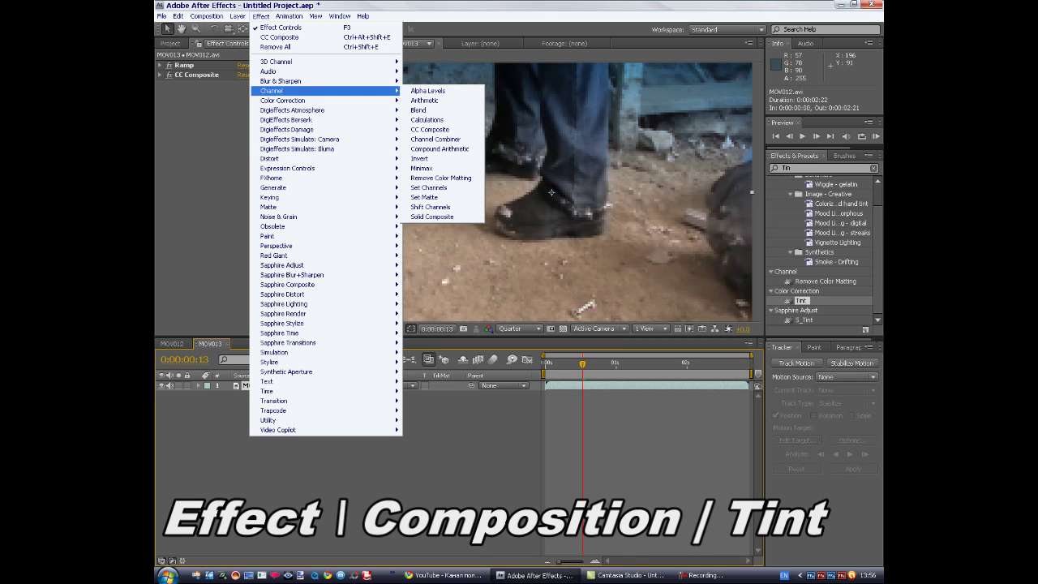
pyautogui.moveTo(283, 100)
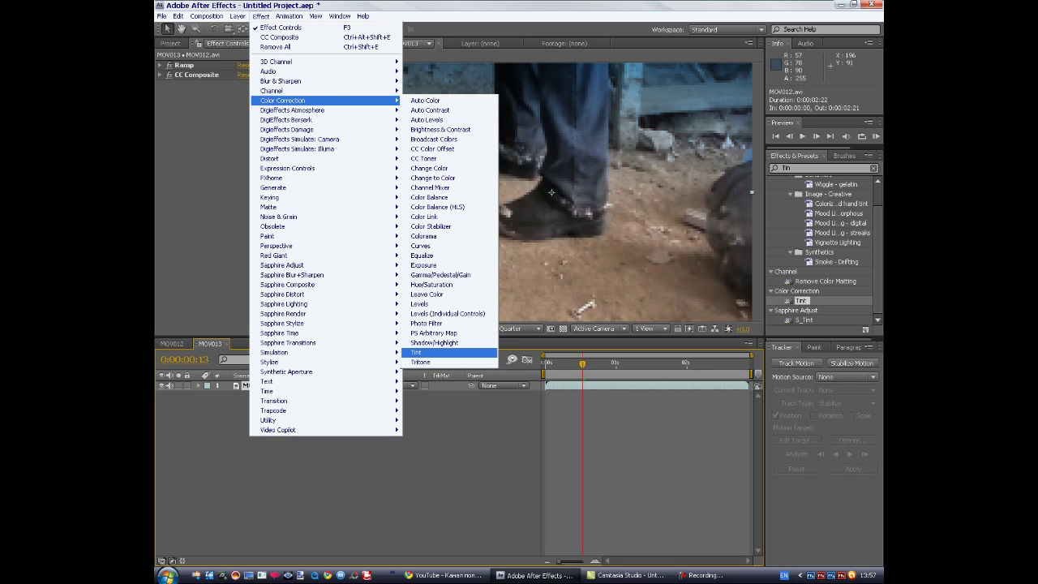
pyautogui.click(416, 352)
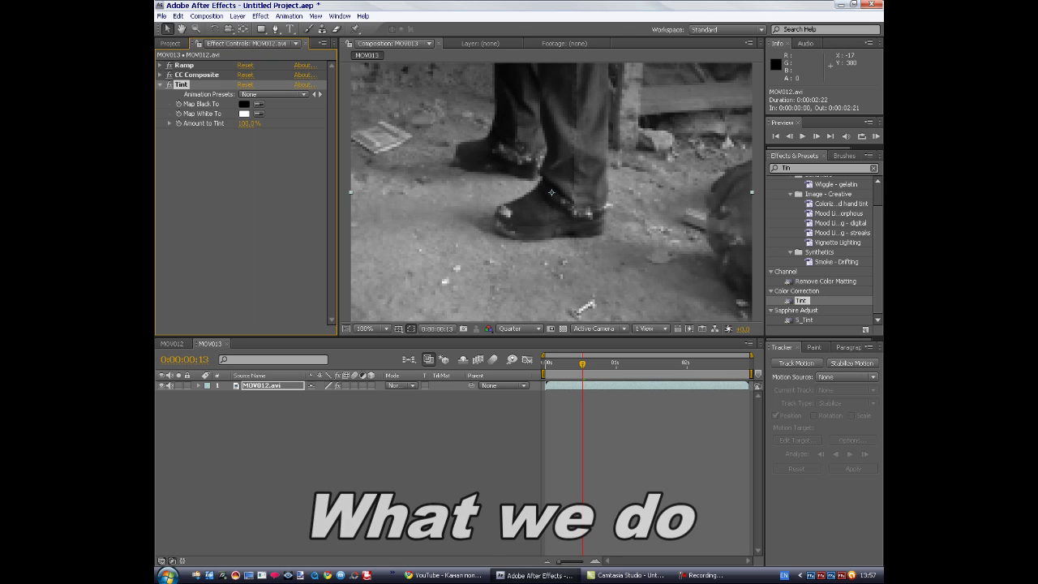
pyautogui.click(247, 123)
pyautogui.write('45')
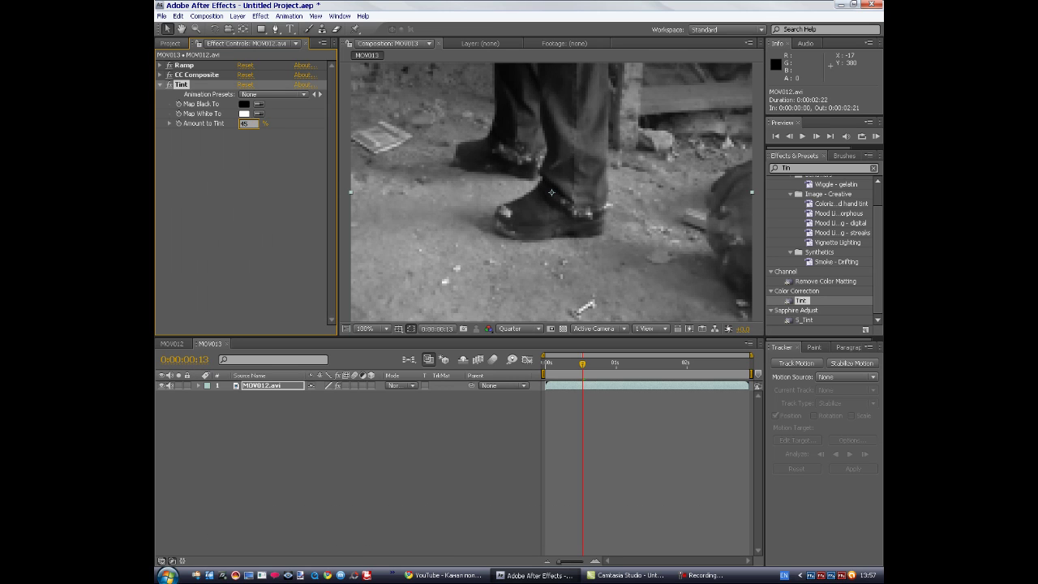
pyautogui.press('Return')
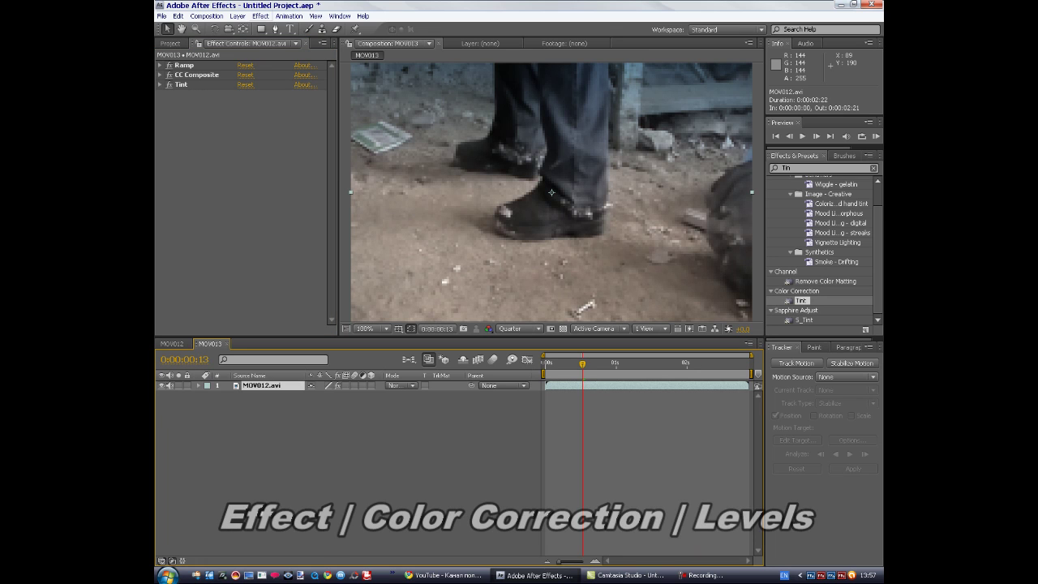
# Apply Levels from Effect > Color Correction using keyboard menu navigation
pyautogui.hotkey('alt', 't')
pyautogui.press('c')
pyautogui.press('Right')
pyautogui.press('Down')
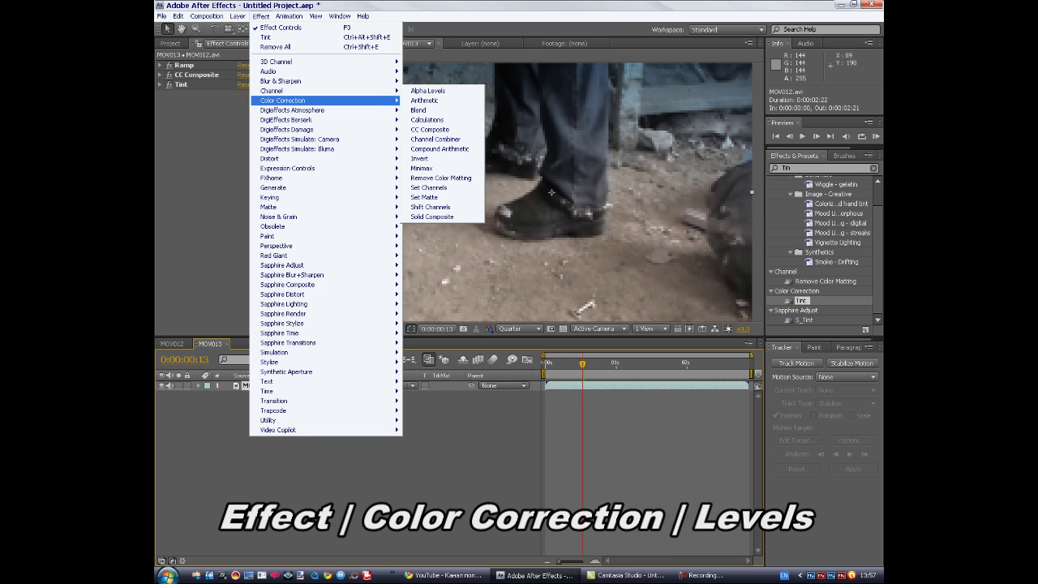
pyautogui.press('Right')
pyautogui.press('Right')
pyautogui.press('l')
pyautogui.press('l')
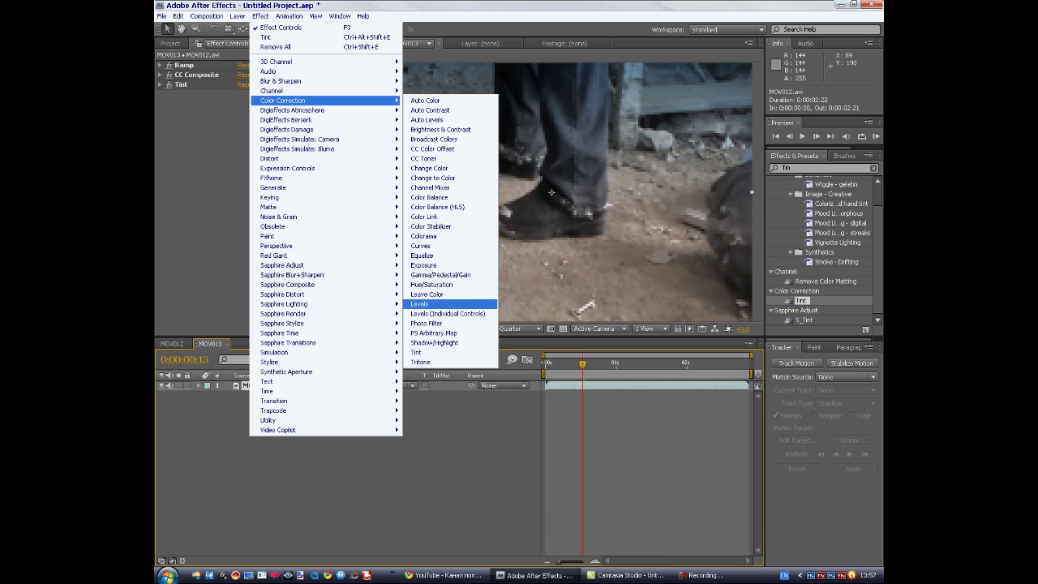
pyautogui.press('Return')
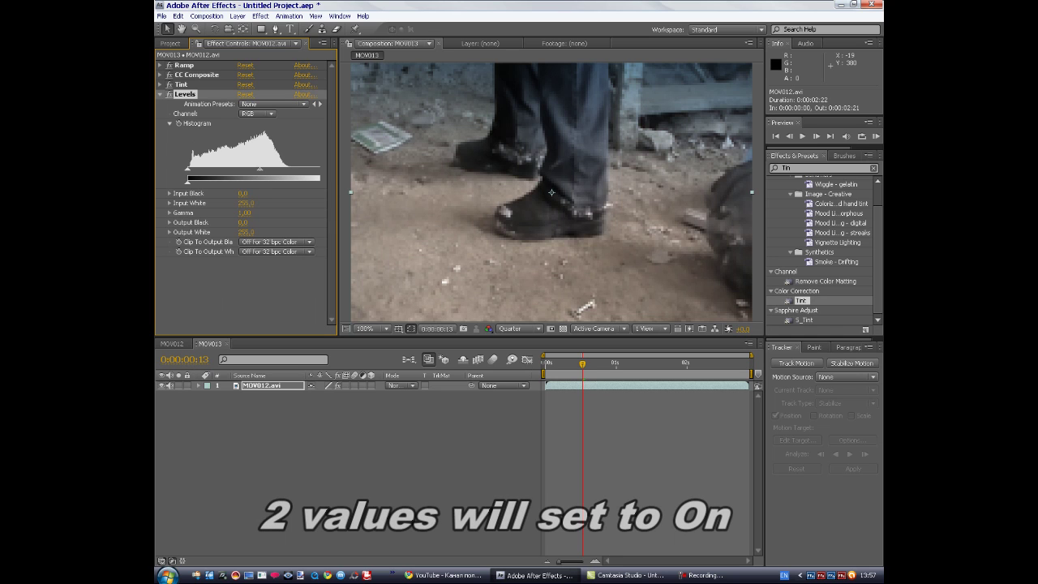
# Turn Levels' Clip To Output Black and Clip To Output White both On
pyautogui.click(275, 242)
pyautogui.click(254, 221)
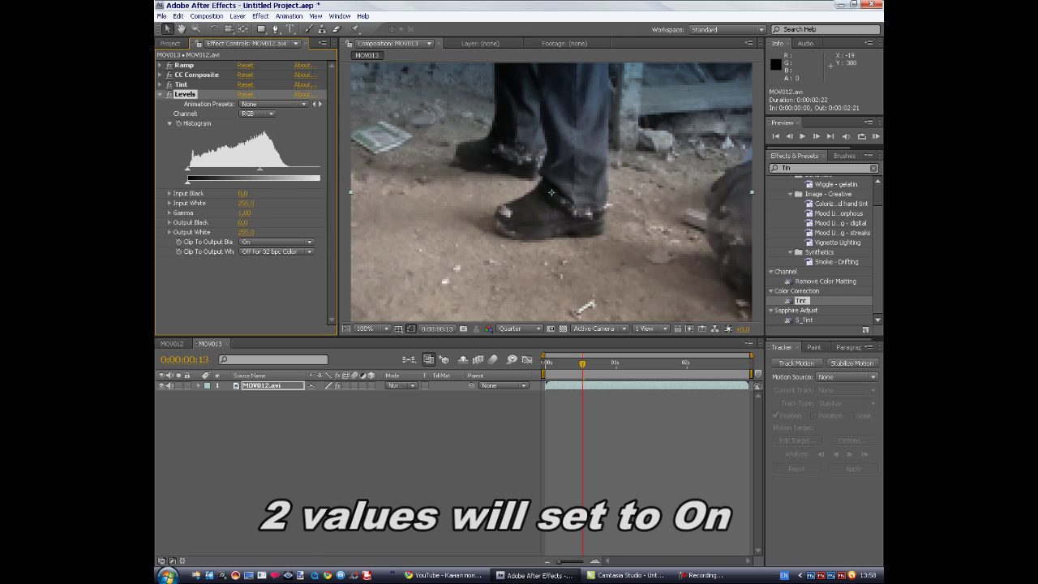
pyautogui.click(276, 251)
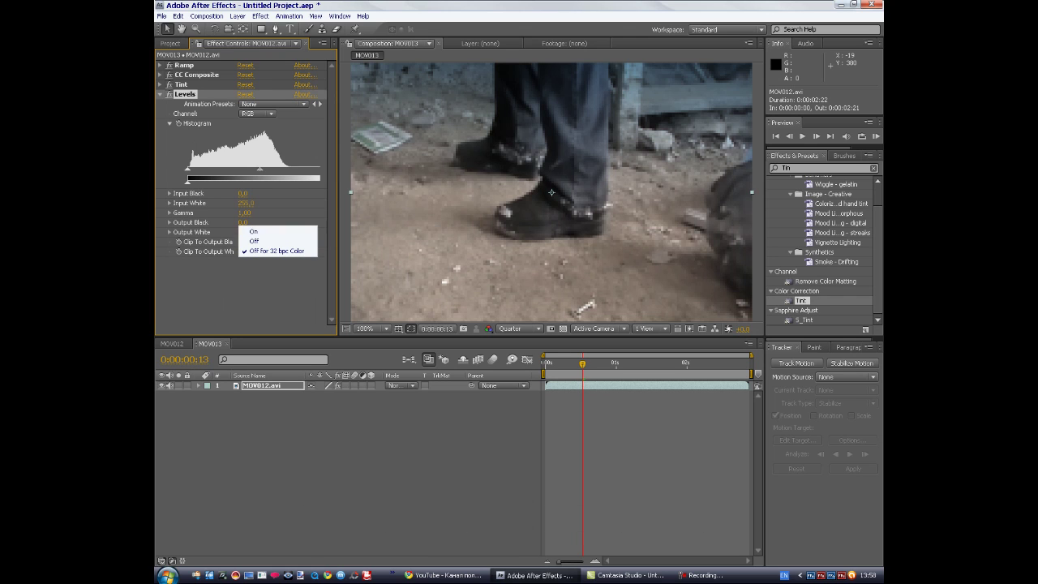
pyautogui.click(254, 231)
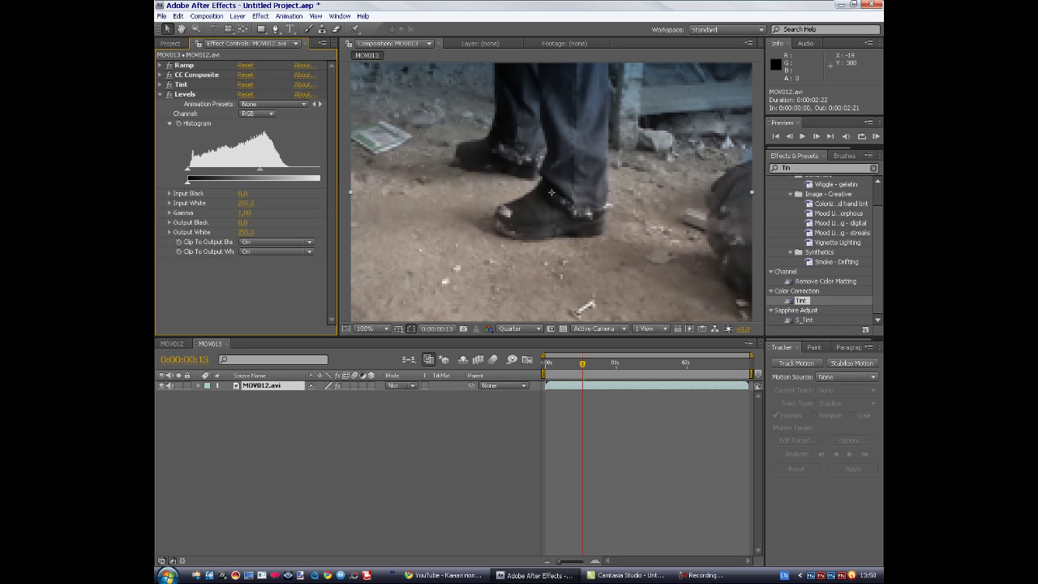
pyautogui.click(209, 343)
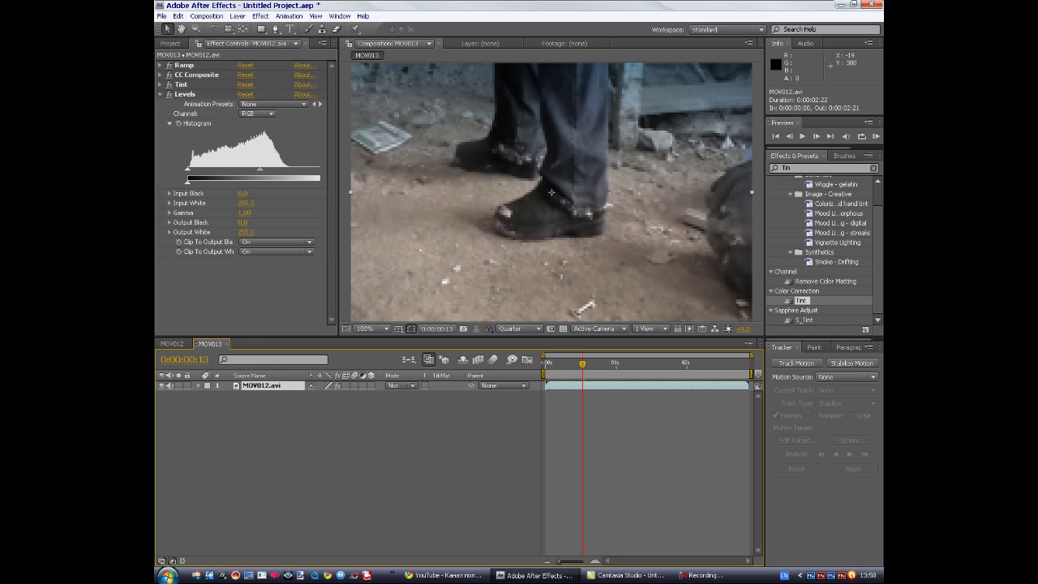
# Set Levels Gamma to 1.47 and Output White to 160.3, then collapse Levels
pyautogui.click(245, 213)
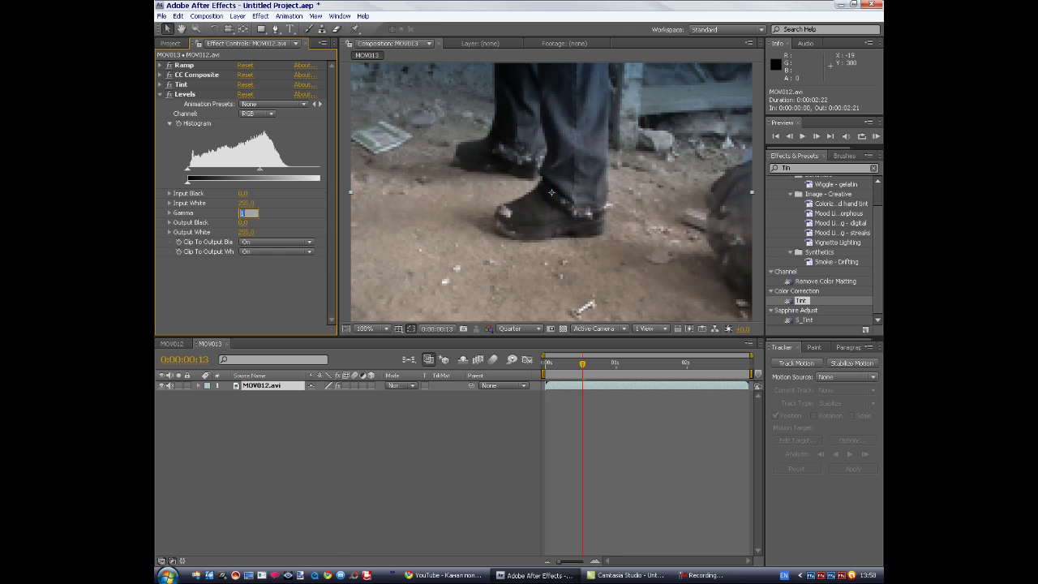
pyautogui.write('1.43')
pyautogui.press('Return')
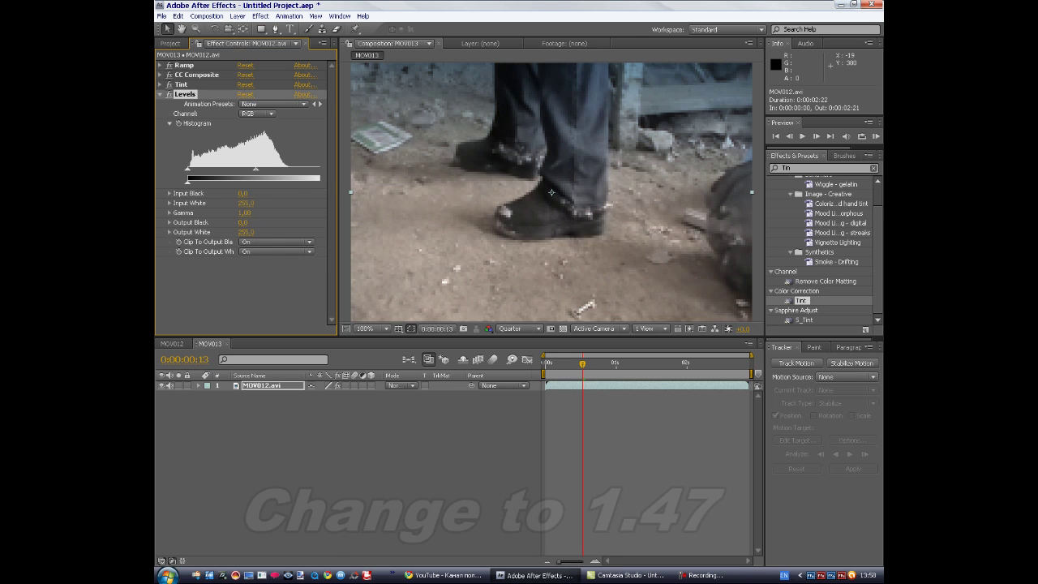
pyautogui.moveTo(245, 213); pyautogui.dragTo(246, 213)
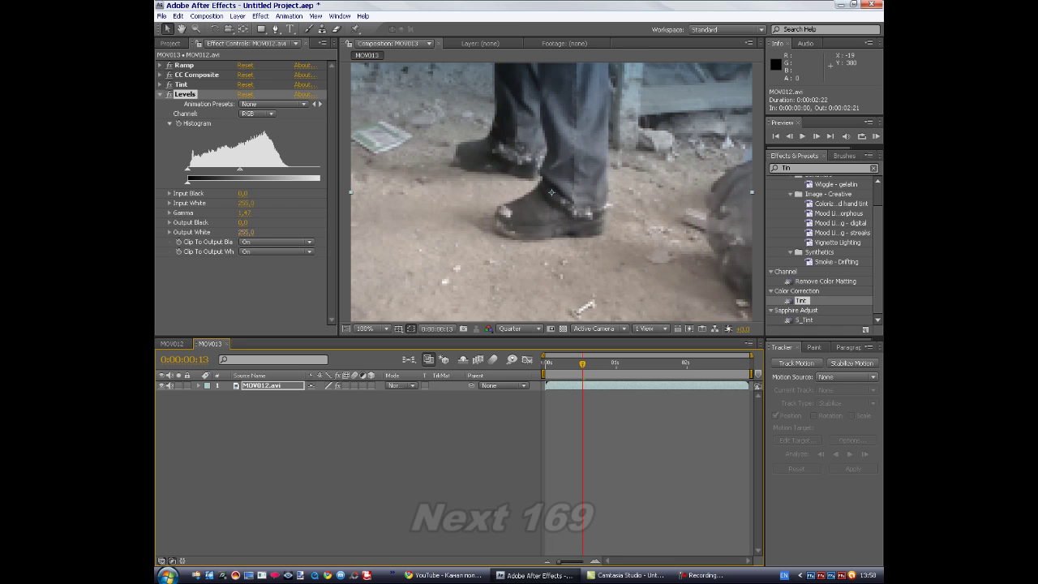
pyautogui.moveTo(246, 231); pyautogui.dragTo(203, 232)
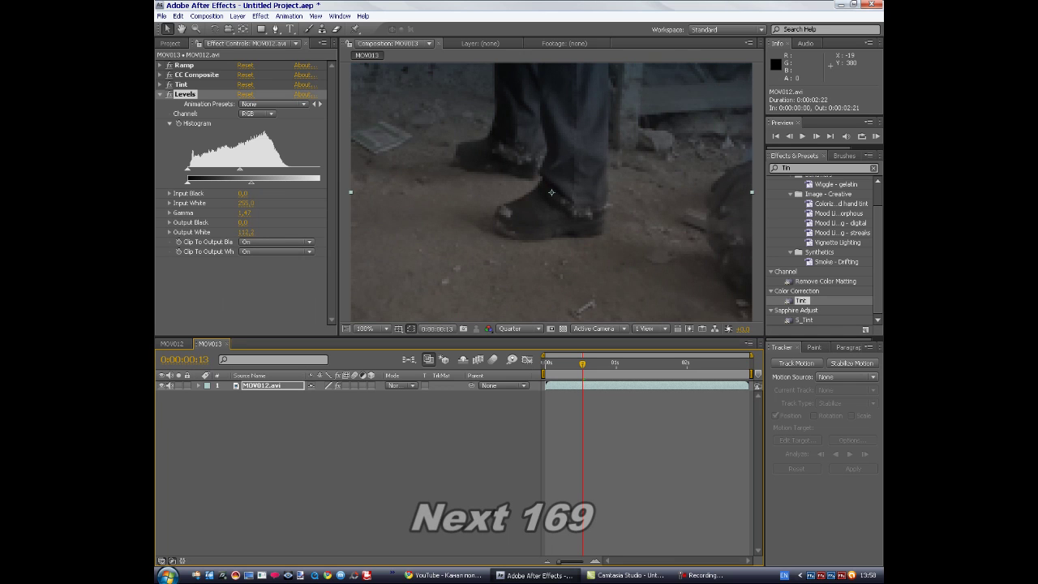
pyautogui.moveTo(246, 232); pyautogui.dragTo(268, 232)
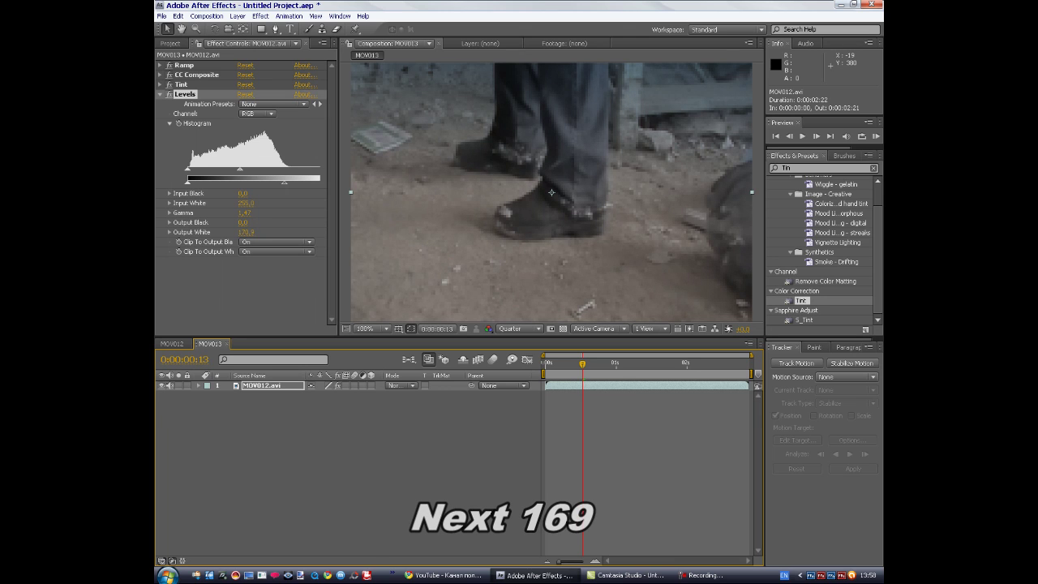
pyautogui.moveTo(246, 232)
pyautogui.mouseDown()
pyautogui.moveTo(283, 232)
pyautogui.moveTo(259, 232)
pyautogui.mouseUp()
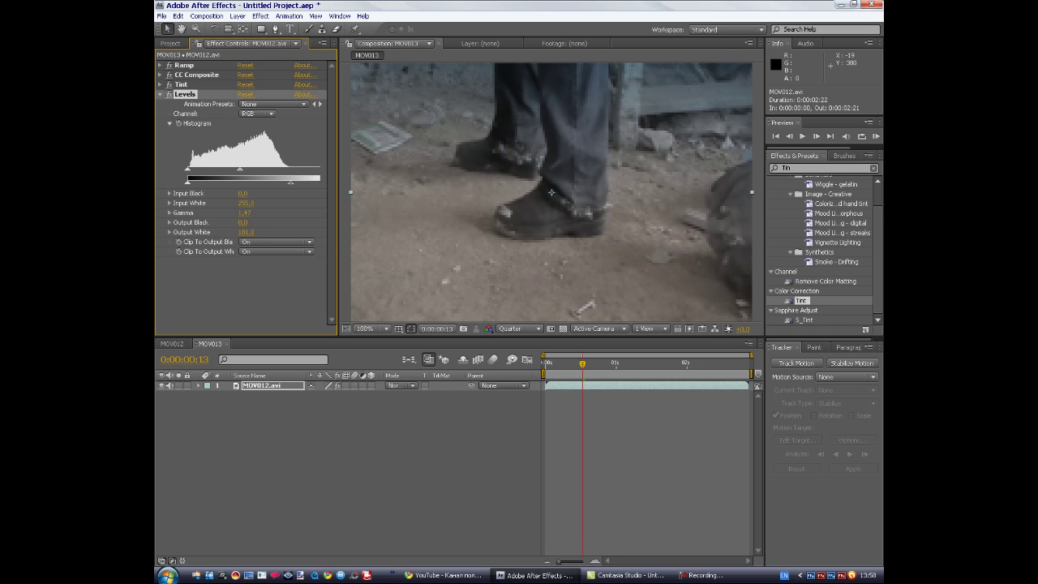
pyautogui.moveTo(246, 232); pyautogui.dragTo(236, 232)
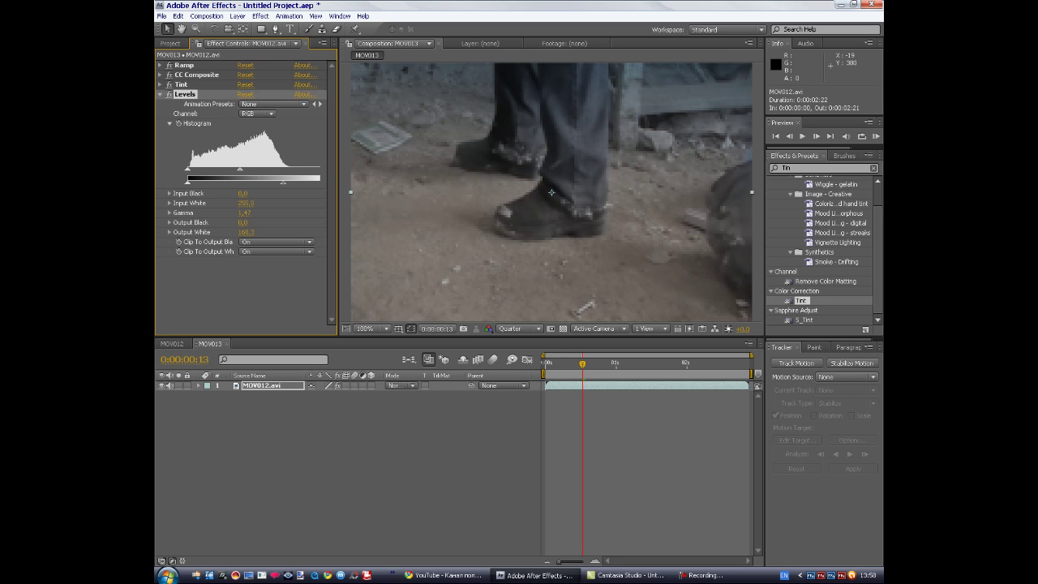
pyautogui.click(170, 231)
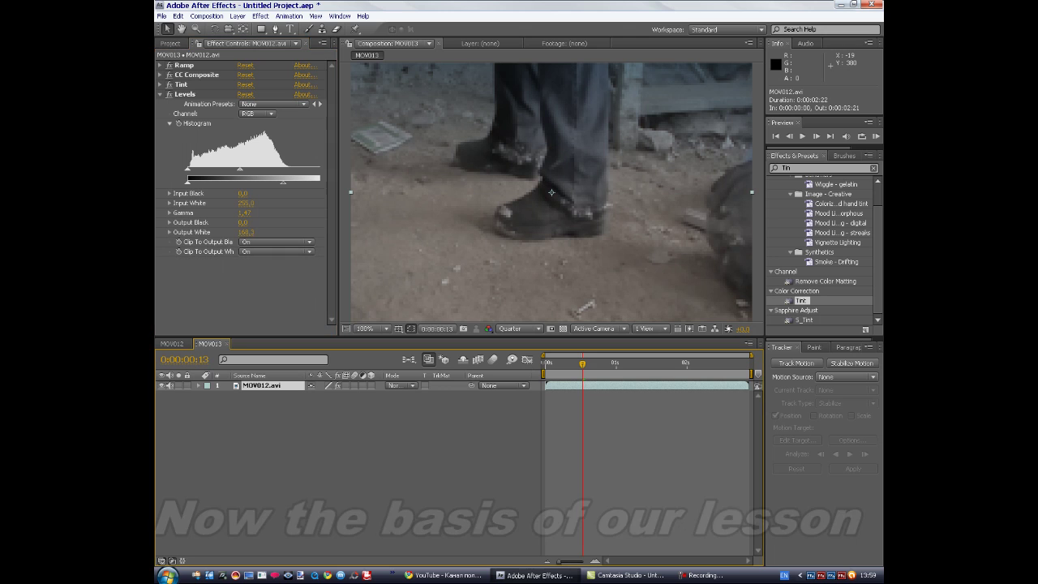
pyautogui.click(160, 94)
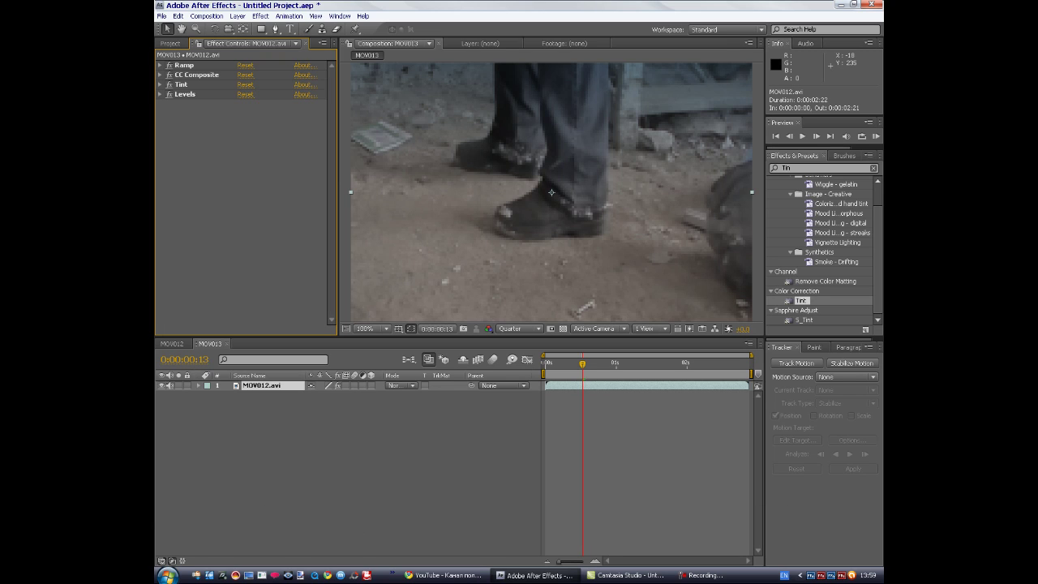
# Apply Curves from Effect > Color Correction, keep the RGB channel and add a curve point
pyautogui.click(349, 471)
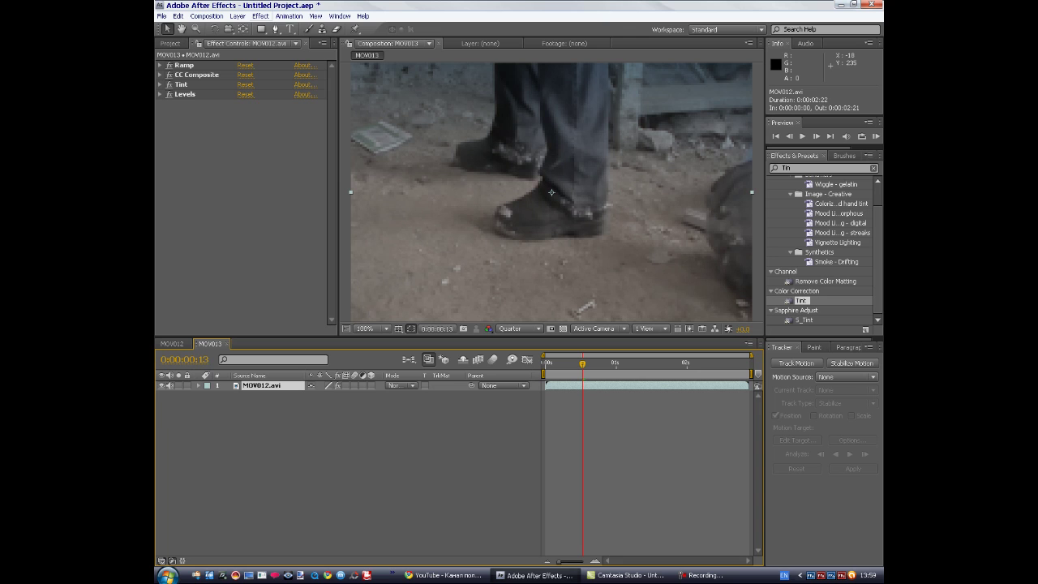
pyautogui.click(260, 16)
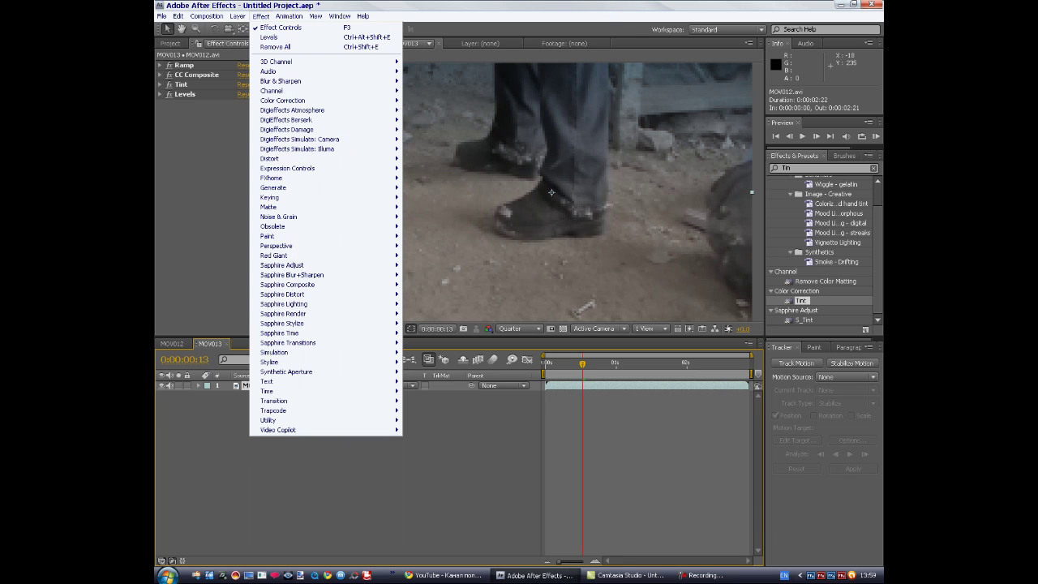
pyautogui.moveTo(283, 100)
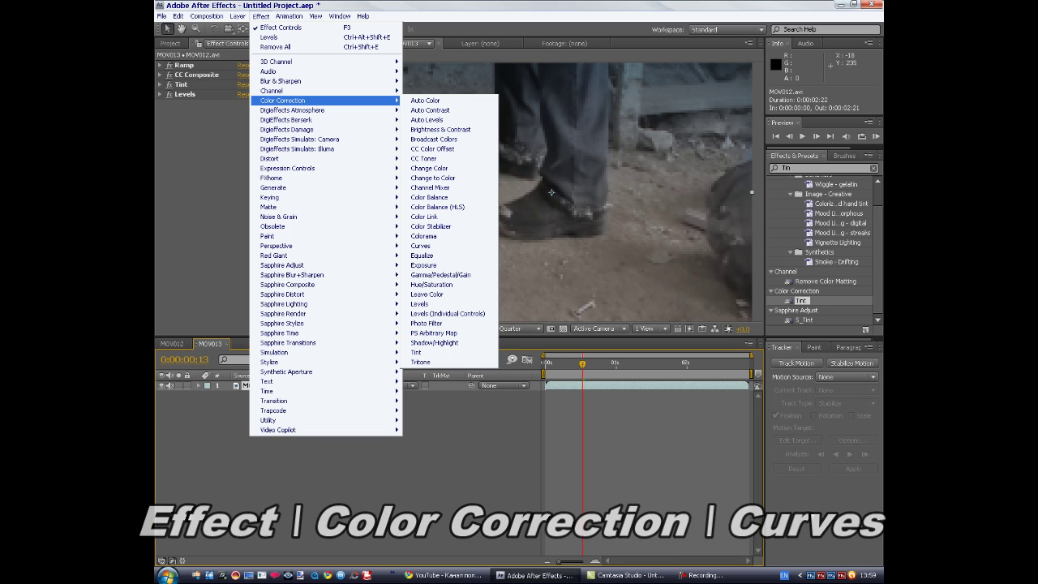
pyautogui.click(421, 245)
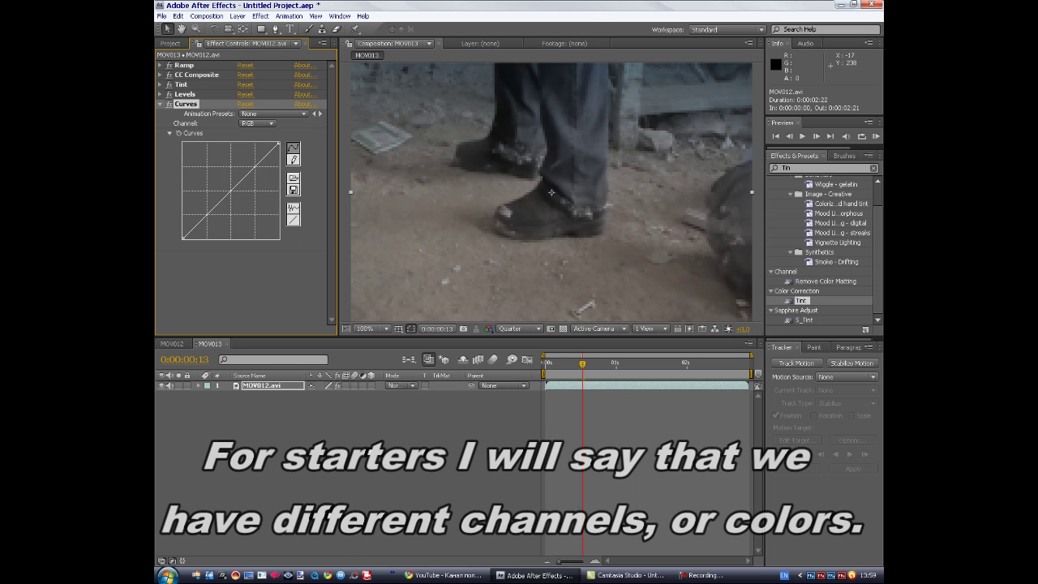
pyautogui.click(258, 124)
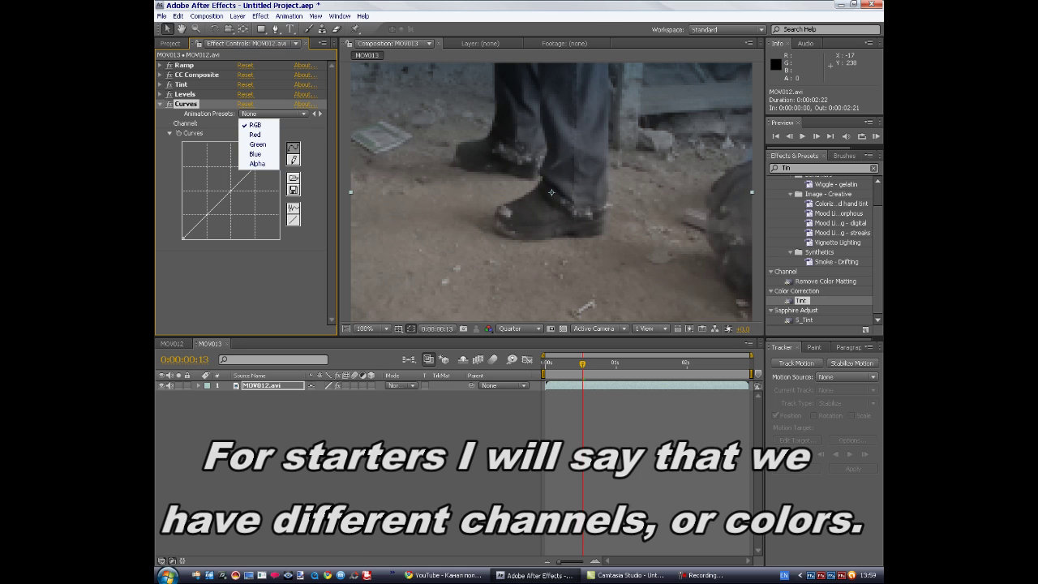
pyautogui.click(258, 125)
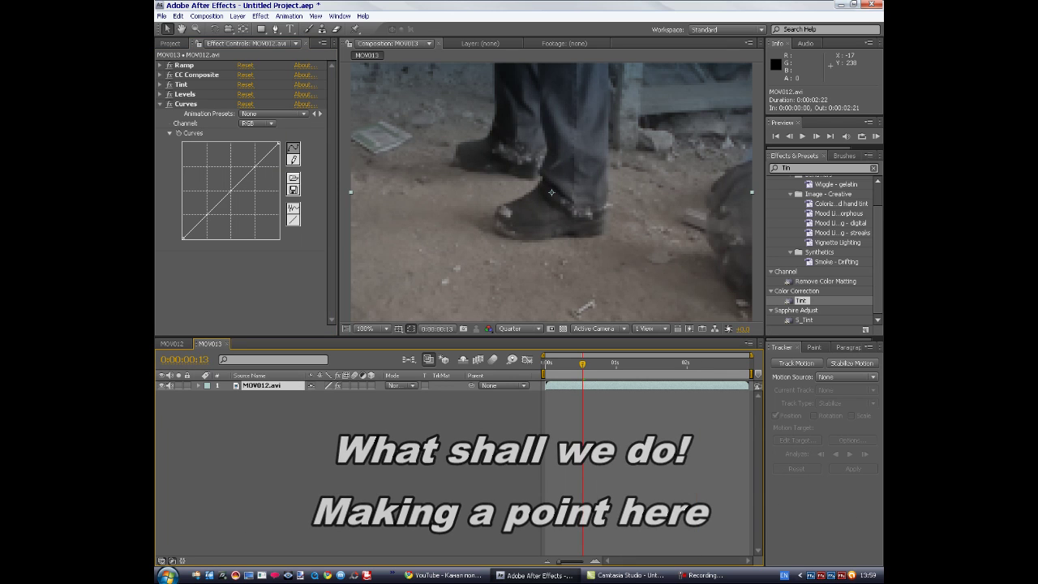
pyautogui.click(254, 166)
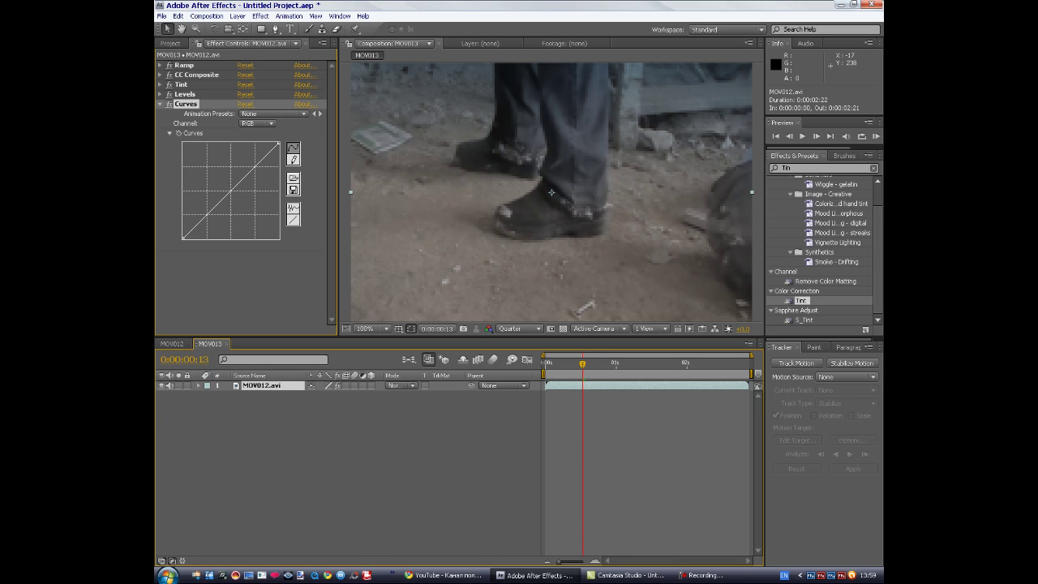
# Bend the RGB curve into an S with added low and upper points, lowering the top-right endpoint to cap highlights
pyautogui.moveTo(255, 166); pyautogui.dragTo(262, 173)
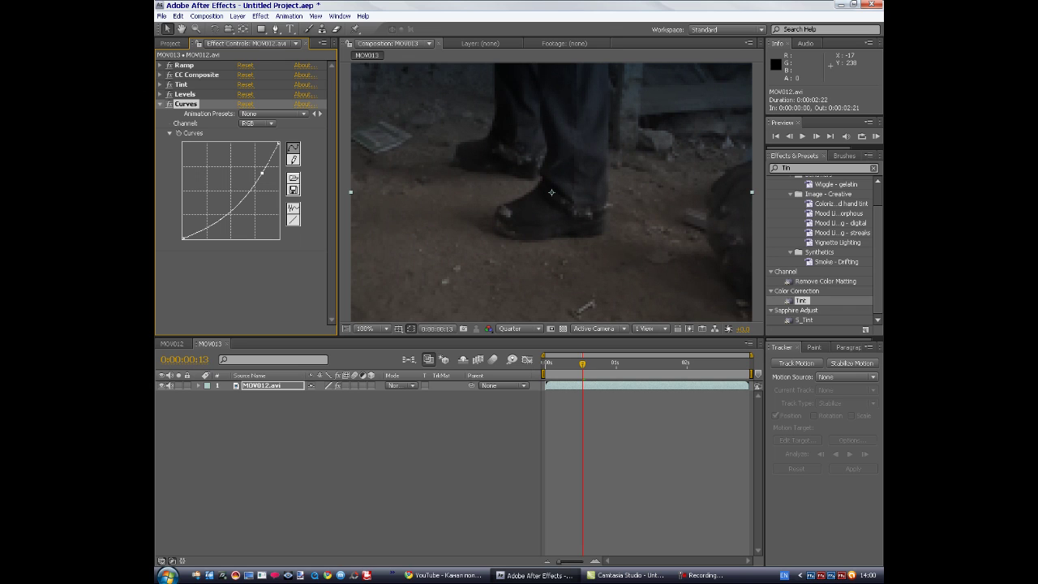
pyautogui.click(349, 470)
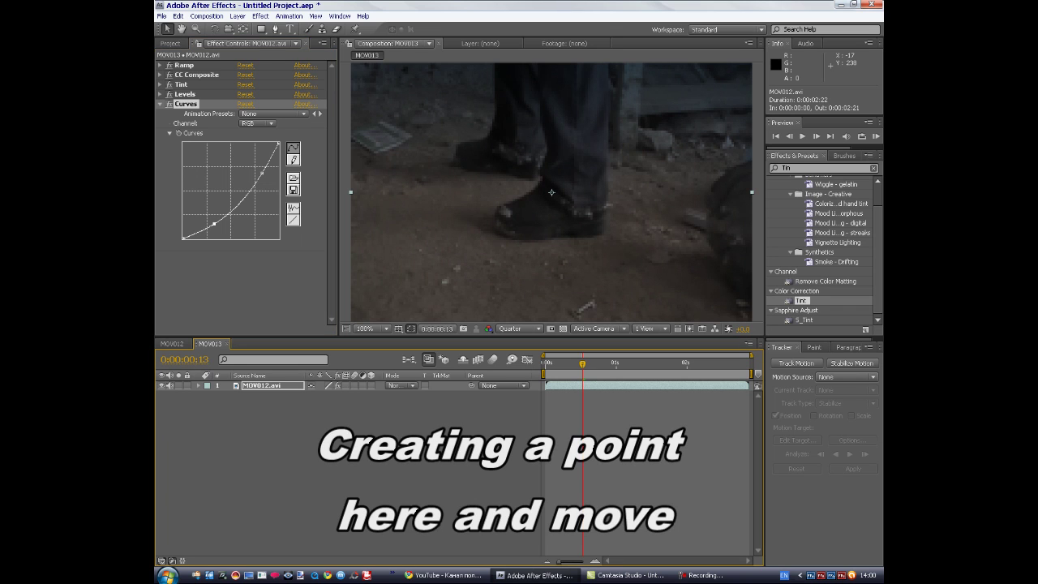
pyautogui.click(215, 223)
pyautogui.moveTo(215, 223); pyautogui.dragTo(213, 222)
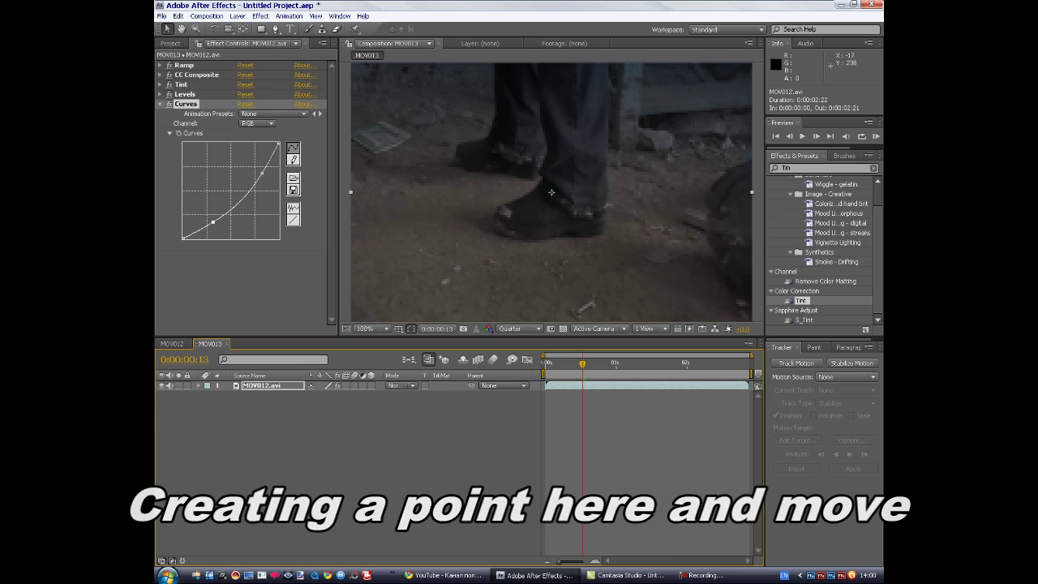
pyautogui.click(196, 232)
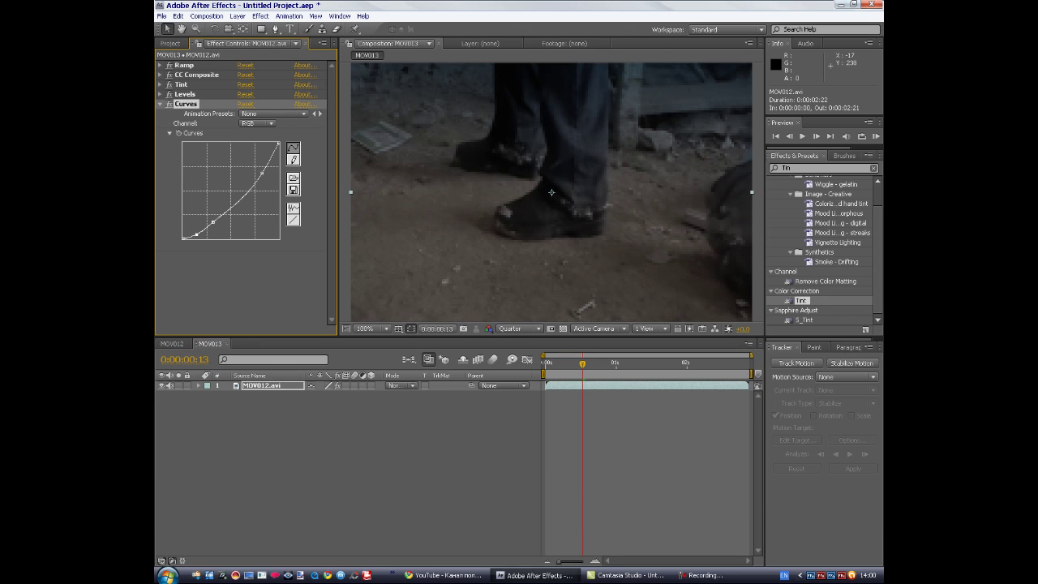
pyautogui.moveTo(238, 197); pyautogui.dragTo(238, 201)
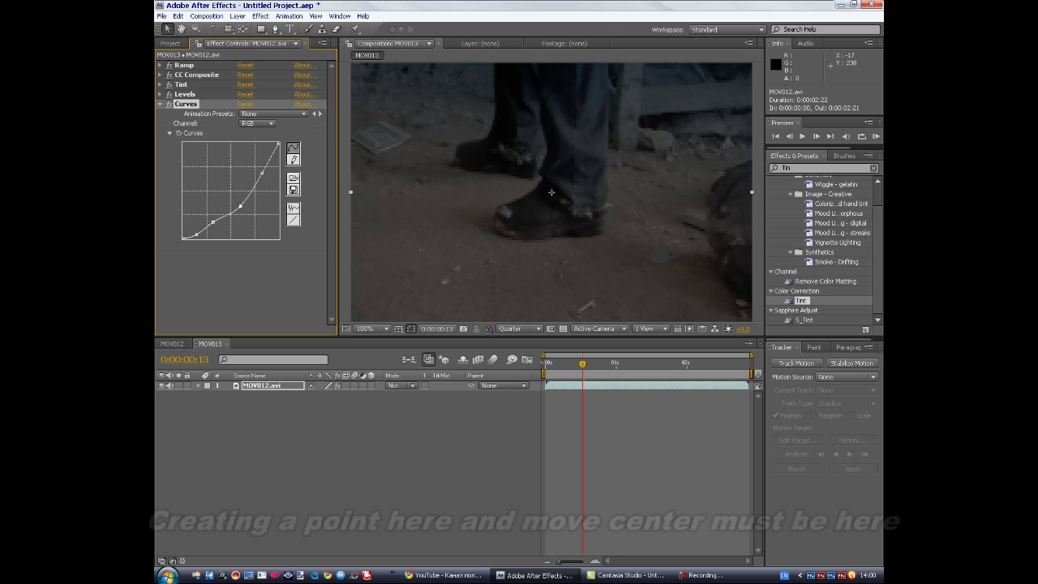
pyautogui.moveTo(213, 220); pyautogui.dragTo(217, 223)
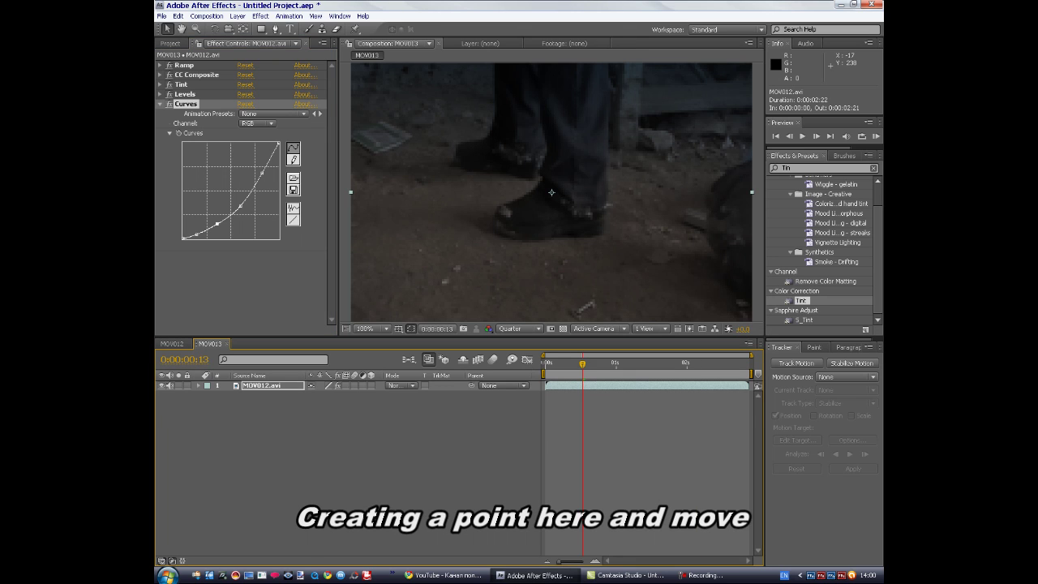
pyautogui.moveTo(278, 143); pyautogui.dragTo(279, 156)
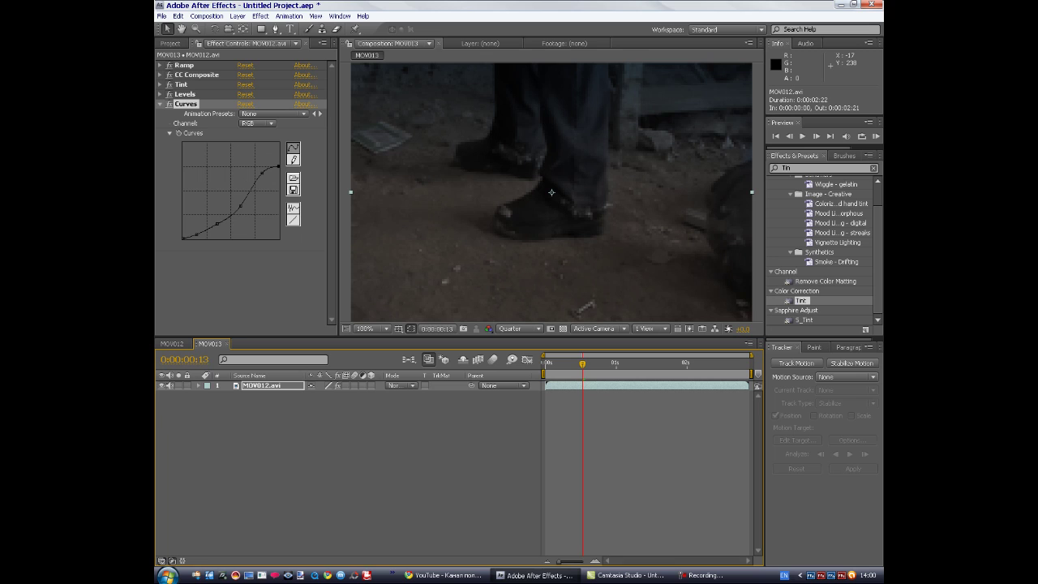
pyautogui.click(261, 172)
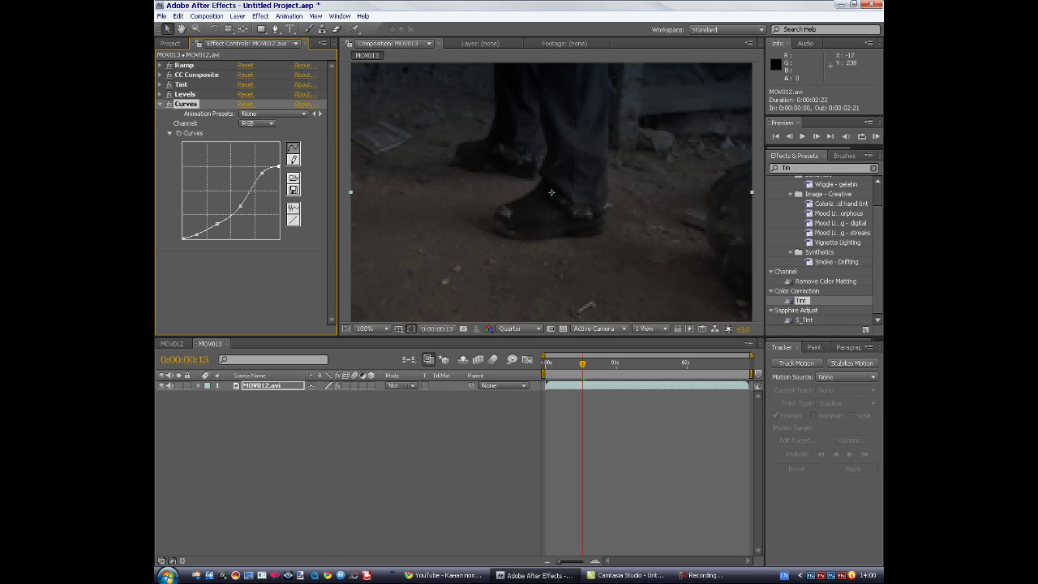
# At the first frame, switch Curves to the Red channel and pull its midpoint down and right
pyautogui.hotkey('ctrl', '`')
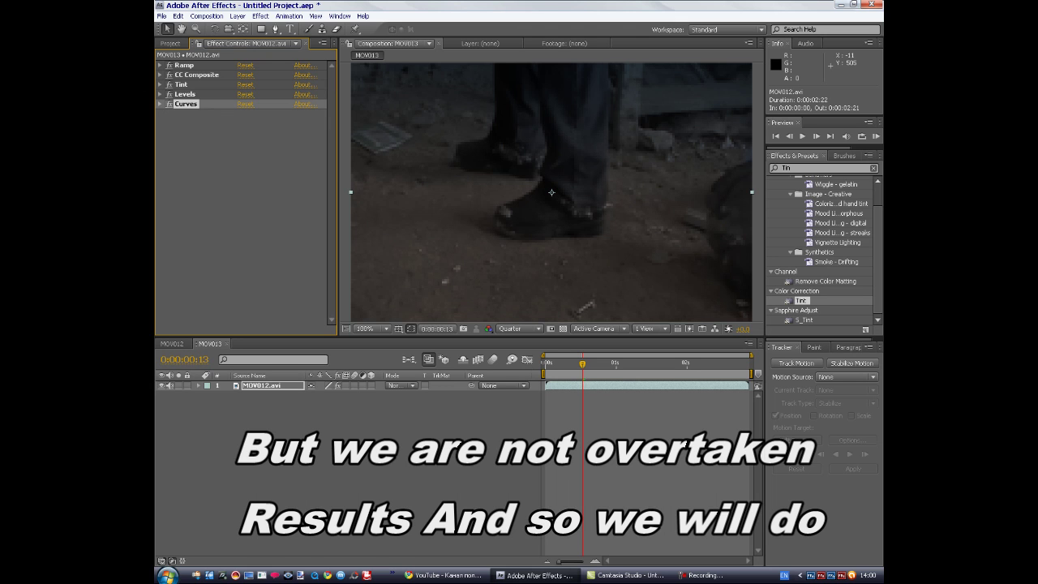
pyautogui.hotkey('ctrl', '`')
pyautogui.press('Home')
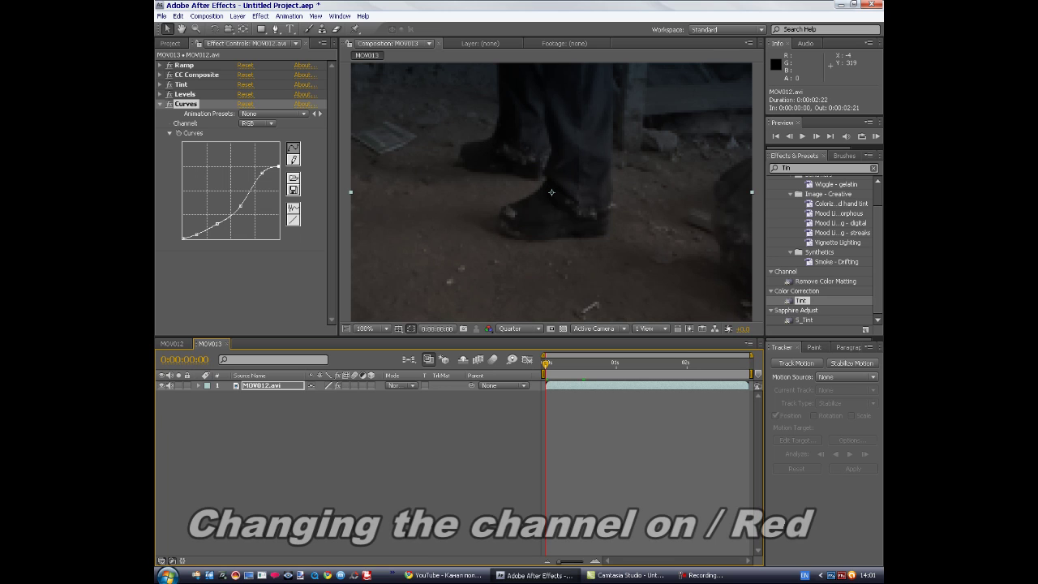
pyautogui.click(243, 275)
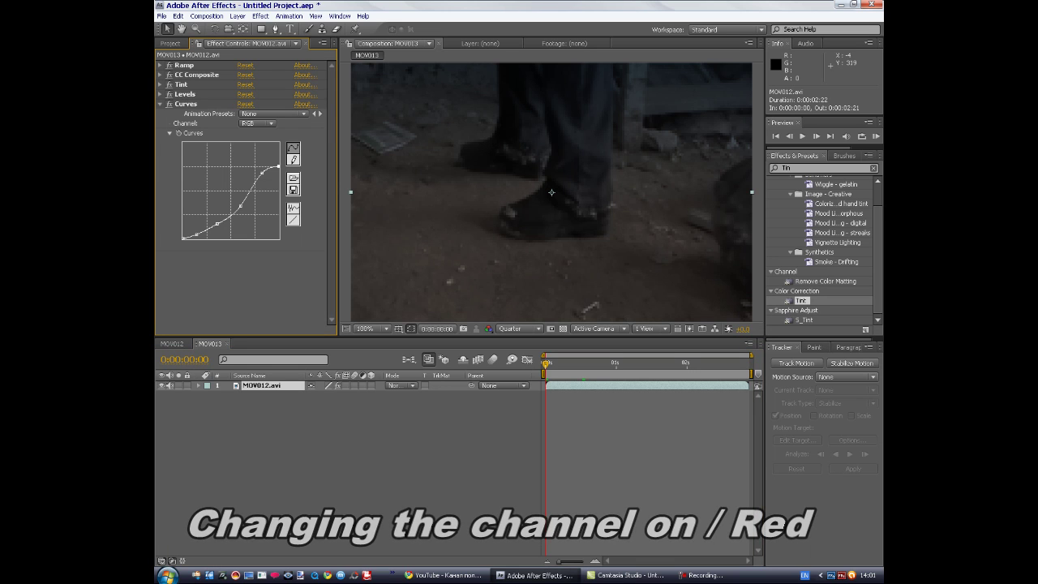
pyautogui.click(259, 123)
pyautogui.click(255, 134)
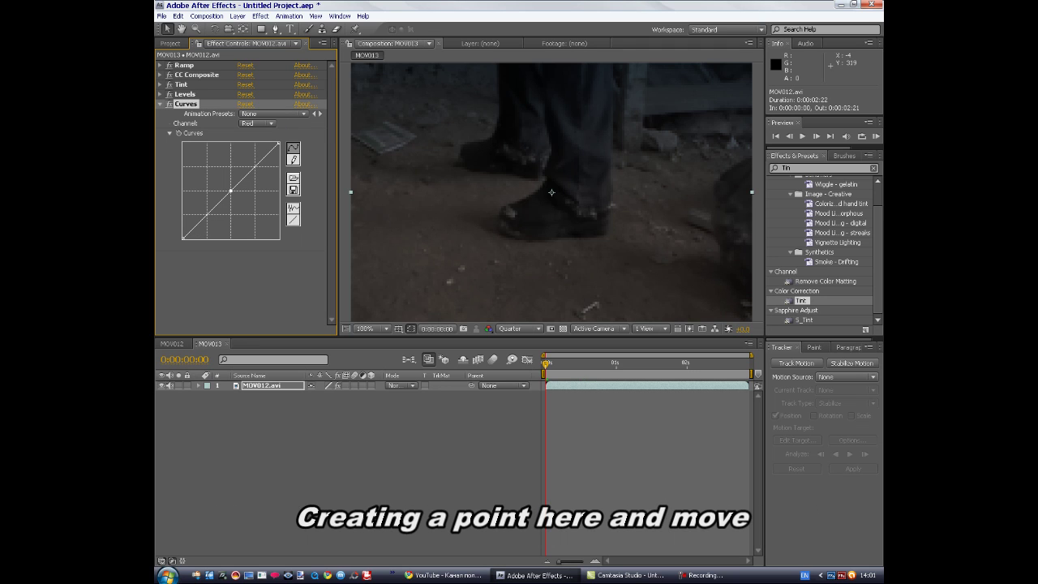
pyautogui.moveTo(231, 190); pyautogui.dragTo(236, 197)
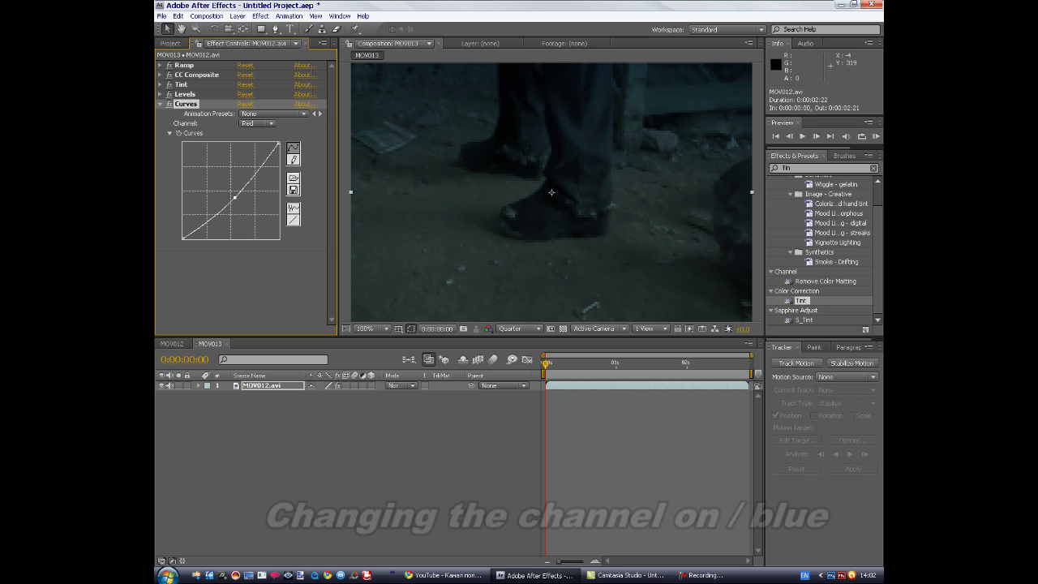
# Switch Curves to the Blue channel and raise its midpoint slightly above the diagonal
pyautogui.click(258, 123)
pyautogui.click(256, 142)
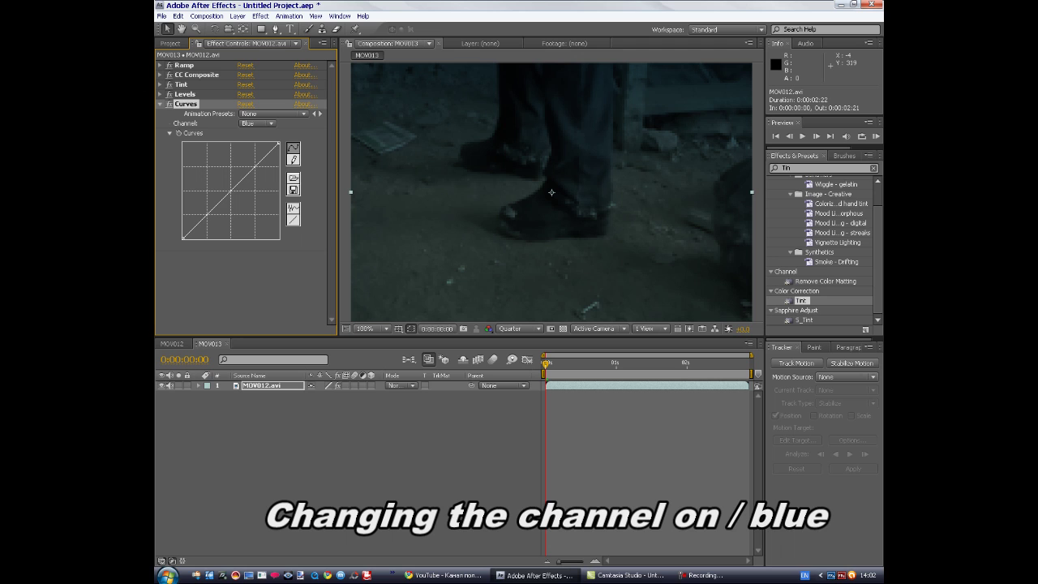
pyautogui.moveTo(232, 191); pyautogui.dragTo(227, 185)
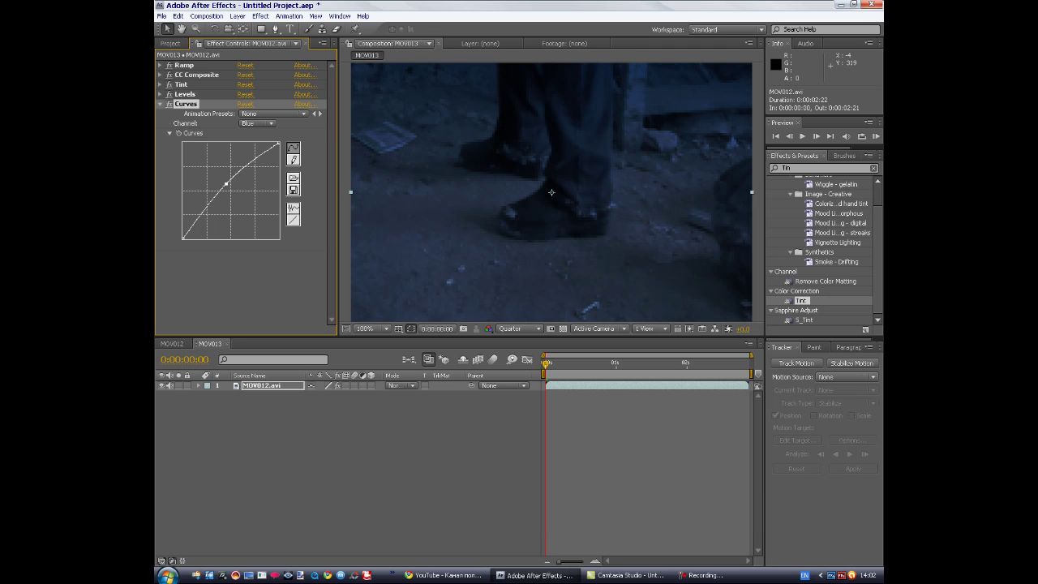
pyautogui.click(348, 454)
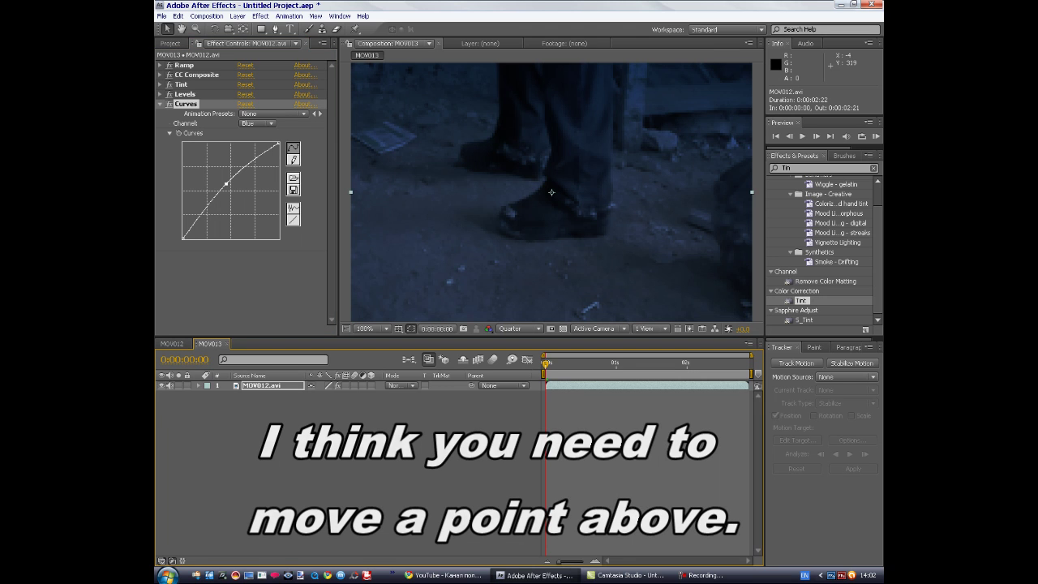
pyautogui.moveTo(226, 185); pyautogui.dragTo(228, 181)
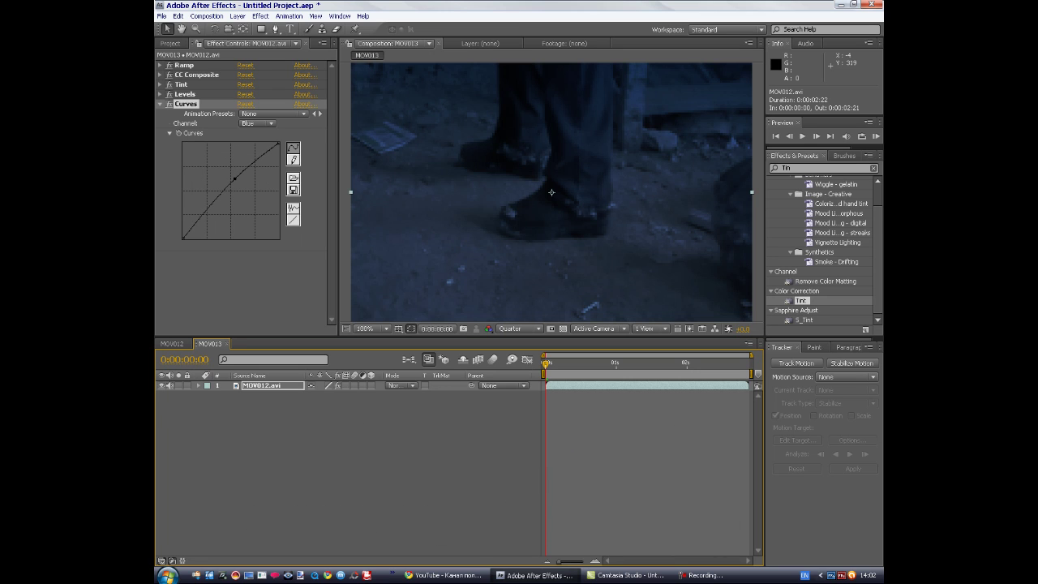
pyautogui.click(235, 178)
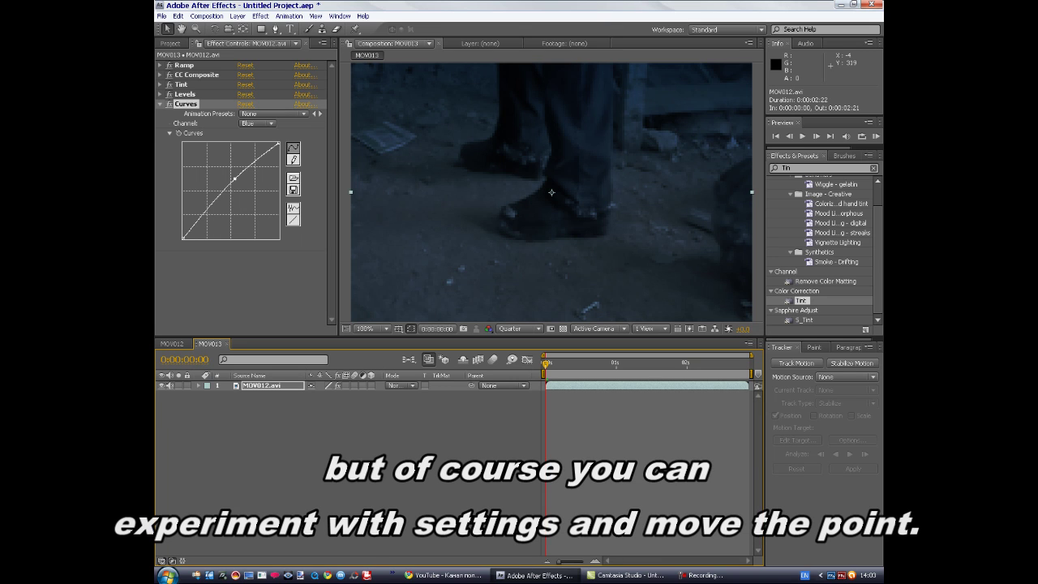
pyautogui.moveTo(234, 178); pyautogui.dragTo(236, 175)
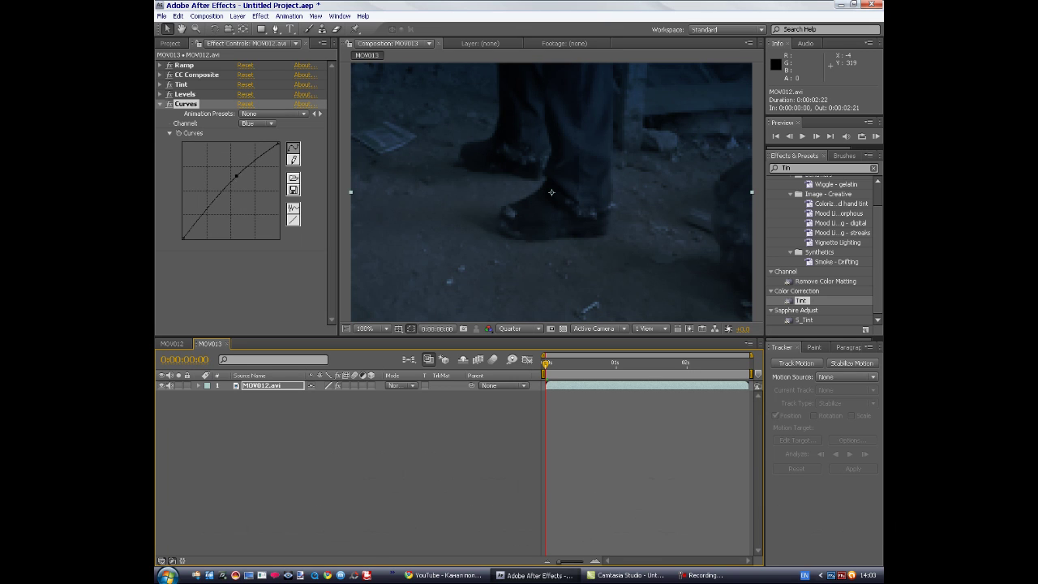
# Collapse the Curves effect and select Ramp at the top of the effect stack
pyautogui.click(161, 104)
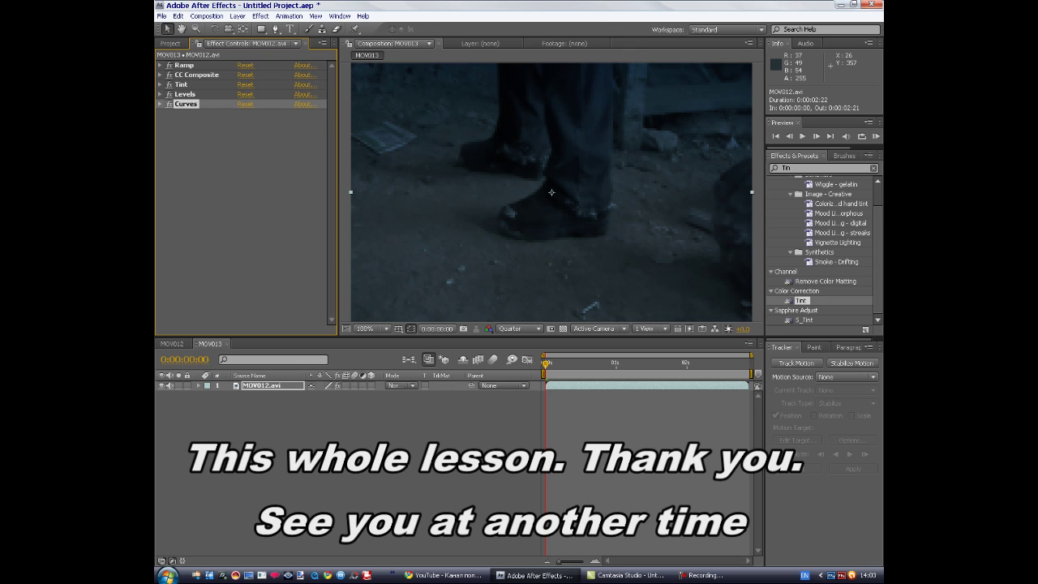
pyautogui.click(184, 65)
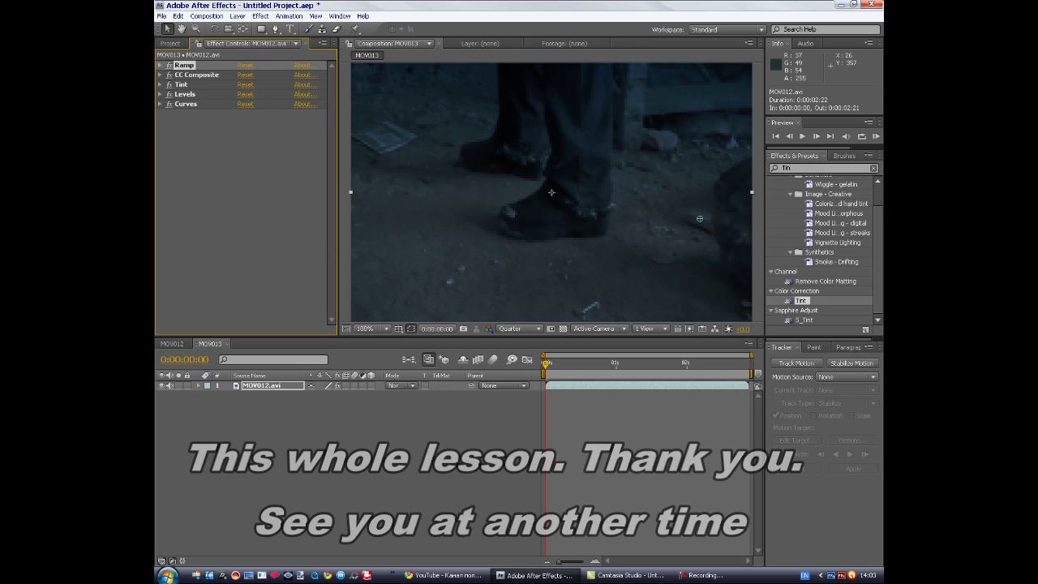